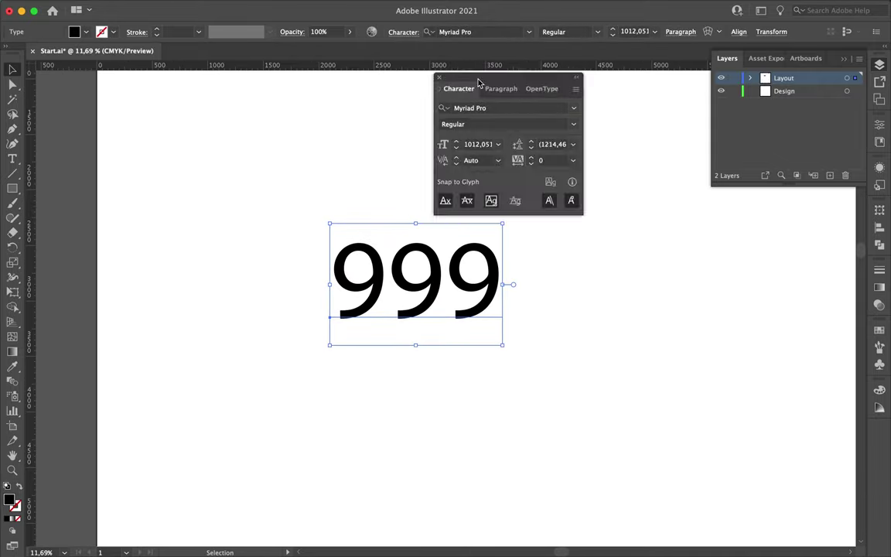
# Step: Set the 999 text to Molde Expanded-Medium
pyautogui.moveTo(480, 83); pyautogui.dragTo(763, 118)
pyautogui.click(758, 138)
pyautogui.write('Molde')
pyautogui.press('Return')
pyautogui.click(856, 153)
pyautogui.click(768, 360)
# Step: Duplicate the 999 into a four-row grid and scale it across the upper poster
pyautogui.moveTo(509, 281); pyautogui.dragTo(402, 373)
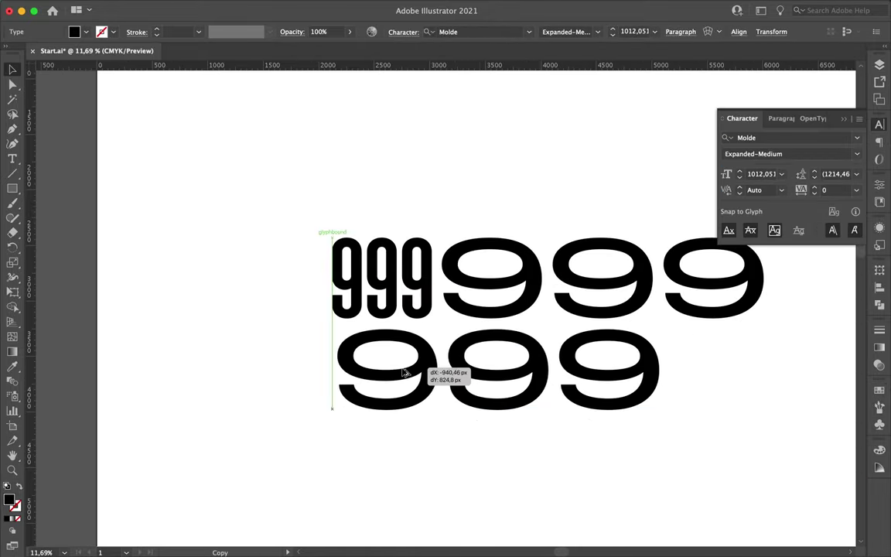
pyautogui.press('super+minus')
pyautogui.moveTo(309, 193); pyautogui.dragTo(309, 302)
pyautogui.moveTo(310, 232); pyautogui.dragTo(511, 232)
pyautogui.moveTo(513, 318); pyautogui.dragTo(504, 304)
pyautogui.rightClick(442, 264)
pyautogui.press('Escape')
pyautogui.click(154, 7)
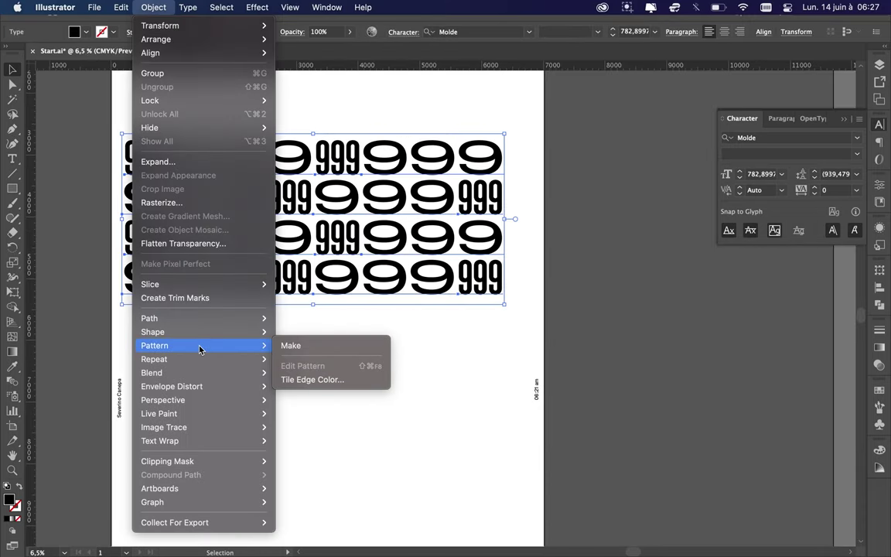
# Step: Browse the swatches and object commands for the 999 grid
pyautogui.press('Escape')
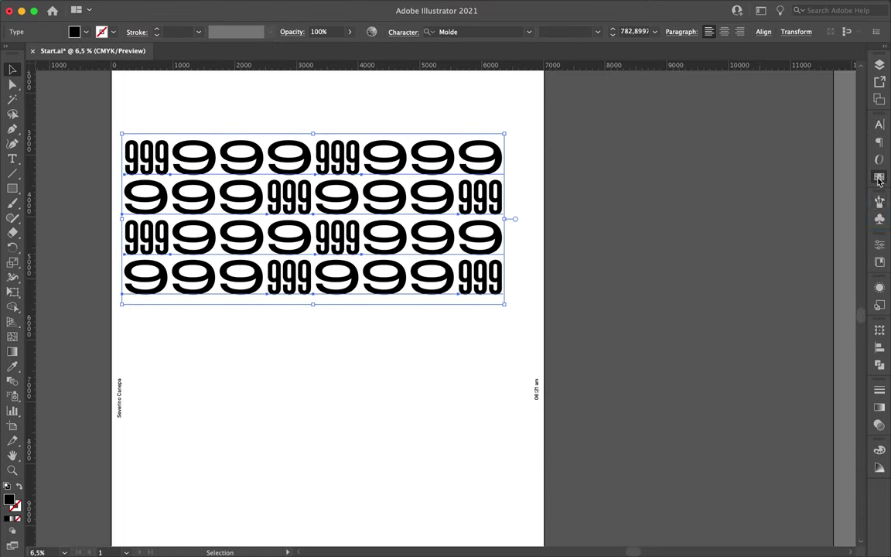
pyautogui.click(879, 178)
pyautogui.click(153, 7)
pyautogui.moveTo(159, 414)
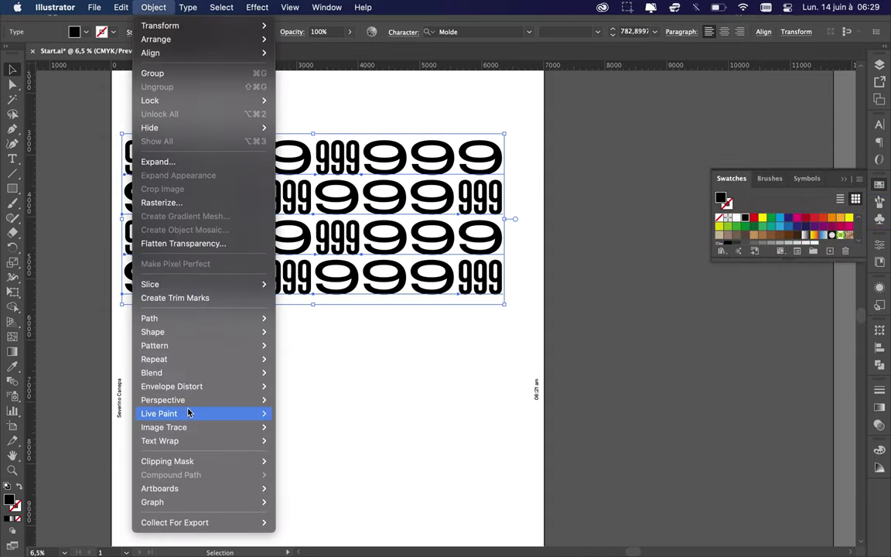
pyautogui.rightClick(352, 170)
pyautogui.press('Escape')
# Step: Save the 999 grid as a new symbol and draw a circle below it
pyautogui.click(807, 177)
pyautogui.click(826, 307)
pyautogui.click(508, 390)
pyautogui.moveTo(288, 363); pyautogui.dragTo(388, 463)
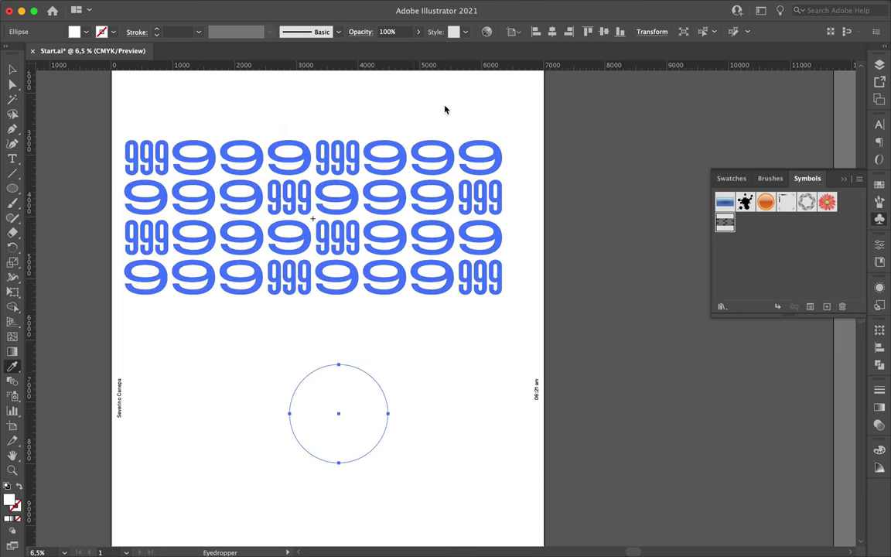
# Step: Revolve the circle into a 3D torus and map the shaded 999 symbol onto it
pyautogui.click(434, 490)
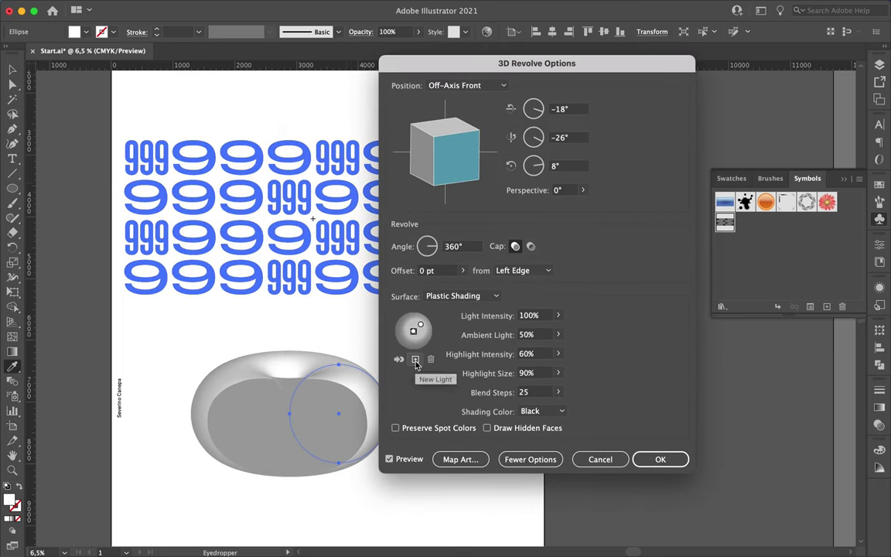
pyautogui.click(461, 459)
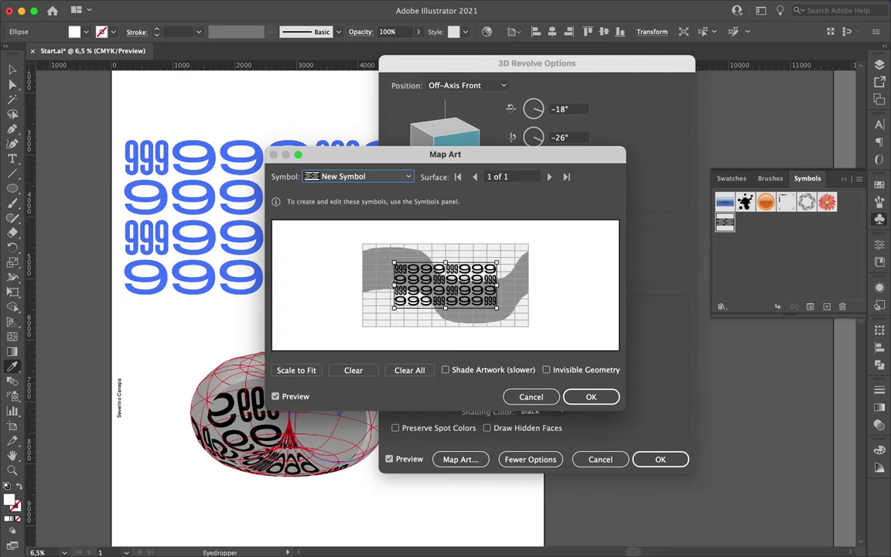
pyautogui.moveTo(361, 245); pyautogui.dragTo(297, 244)
pyautogui.click(353, 370)
pyautogui.moveTo(495, 291); pyautogui.dragTo(552, 288)
pyautogui.click(546, 370)
pyautogui.click(446, 369)
pyautogui.click(687, 346)
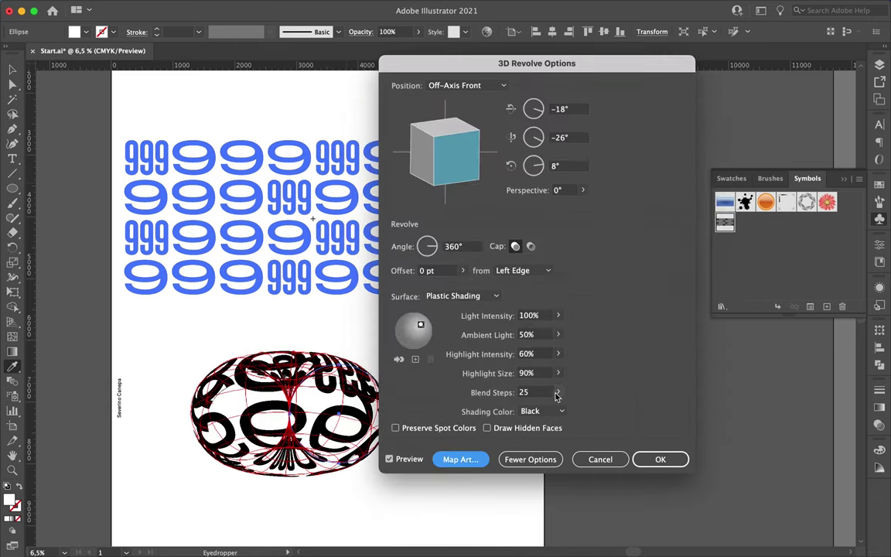
# Step: Adjust the torus rotation and raise the perspective to 140°
pyautogui.moveTo(445, 151); pyautogui.dragTo(454, 148)
pyautogui.press('Escape')
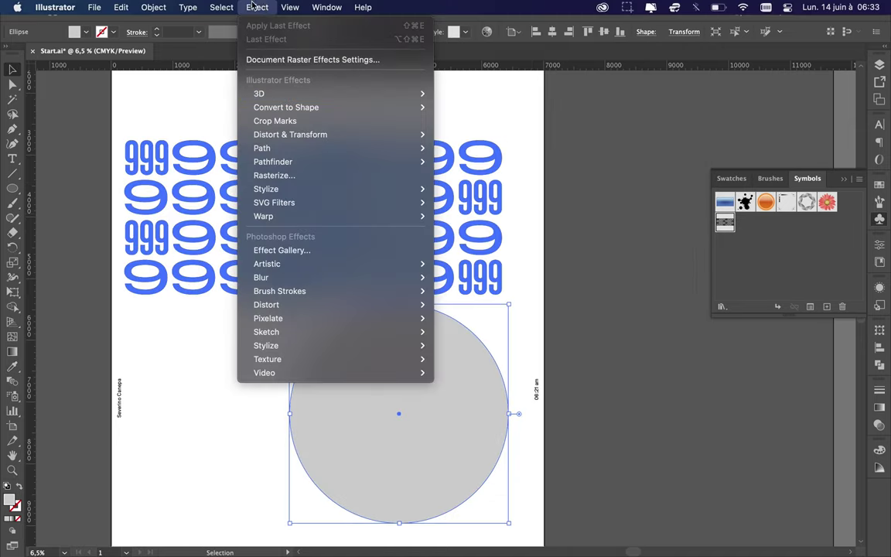
pyautogui.moveTo(486, 64); pyautogui.dragTo(620, 34)
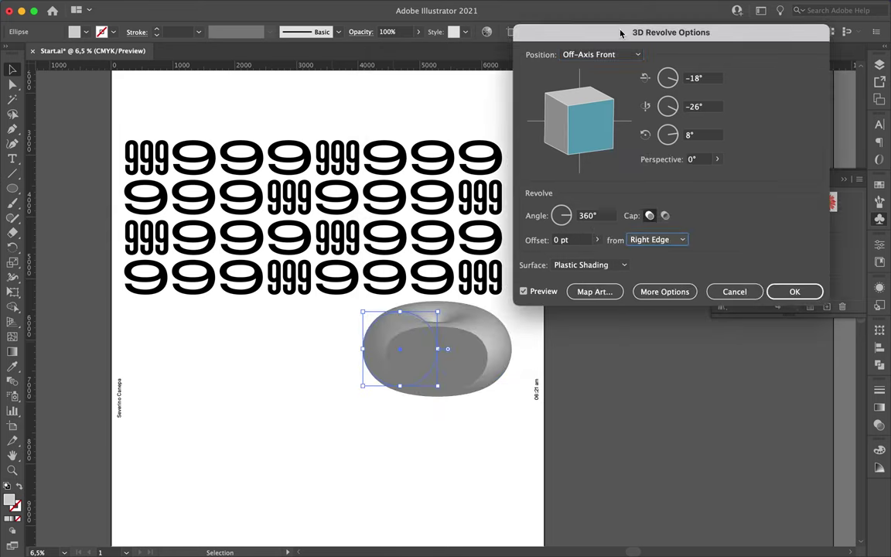
pyautogui.moveTo(718, 160); pyautogui.dragTo(710, 177)
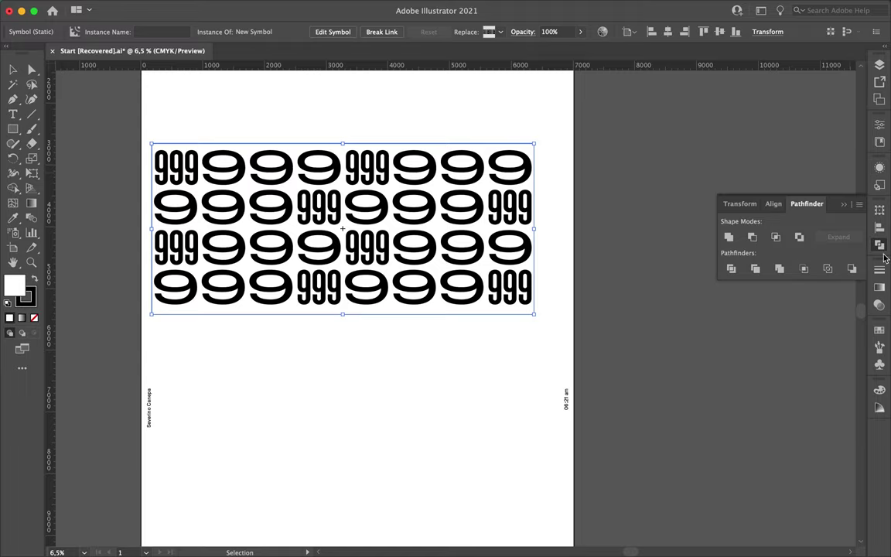
# Step: Save the 999 artwork as New Symbol 1
pyautogui.click(571, 308)
pyautogui.moveTo(447, 249); pyautogui.dragTo(768, 385)
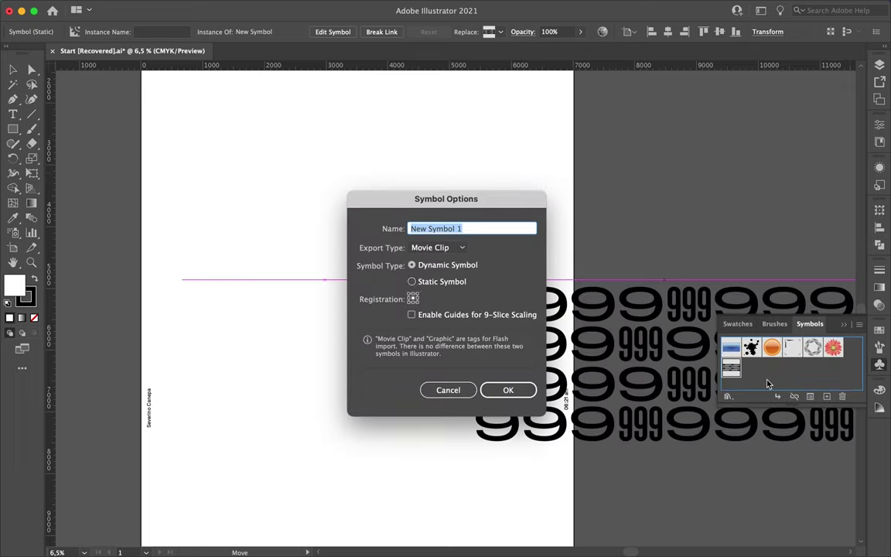
pyautogui.click(508, 390)
# Step: Draw a large grey-filled ellipse
pyautogui.press('l')
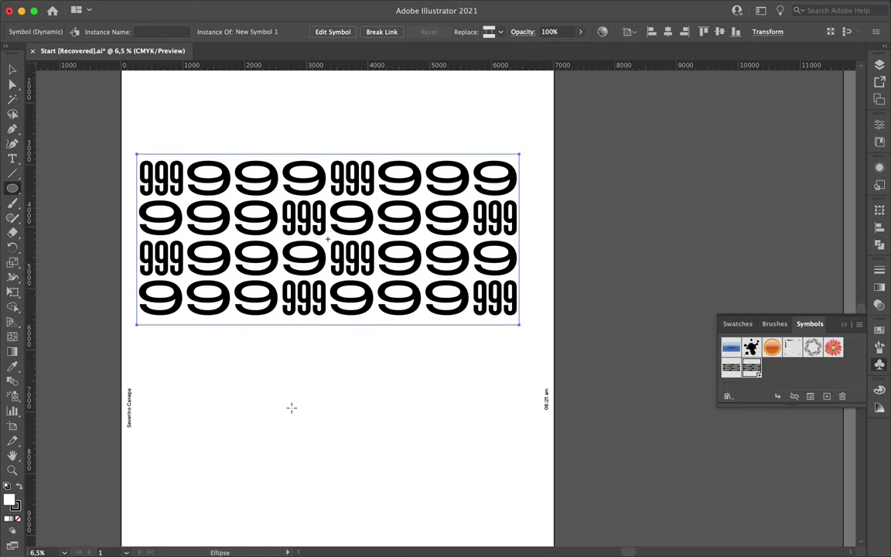
pyautogui.moveTo(178, 295); pyautogui.dragTo(408, 523)
pyautogui.doubleClick(10, 501)
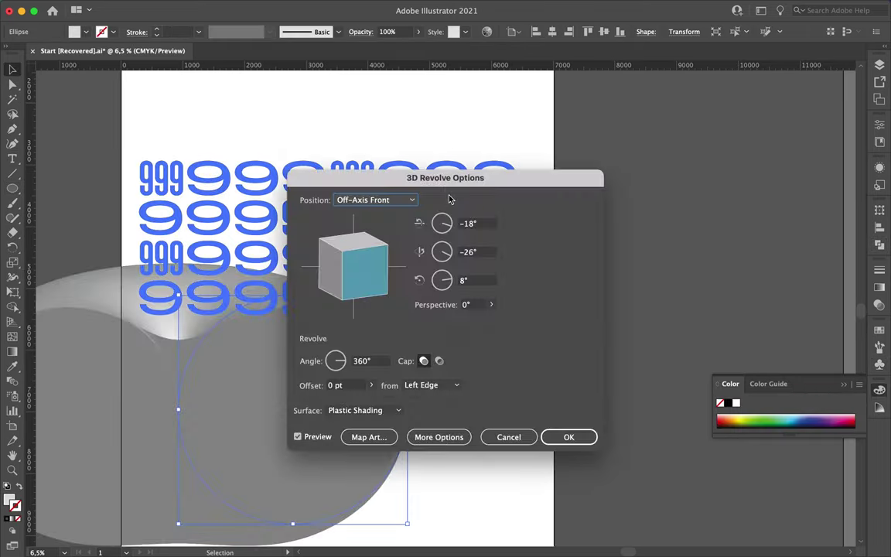
pyautogui.click(424, 113)
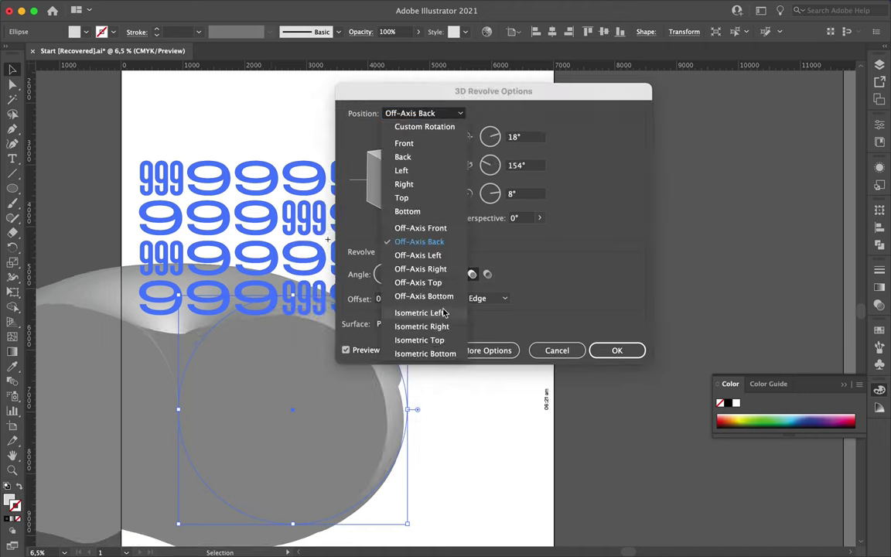
# Step: Revolve the ellipse in 3D with Off-Axis Front, offset 0 and Diffuse Shading
pyautogui.click(354, 167)
pyautogui.moveTo(446, 116); pyautogui.dragTo(410, 97)
pyautogui.click(419, 298)
pyautogui.moveTo(370, 310)
pyautogui.mouseDown()
pyautogui.moveTo(414, 310)
pyautogui.moveTo(370, 310)
pyautogui.mouseUp()
pyautogui.click(410, 324)
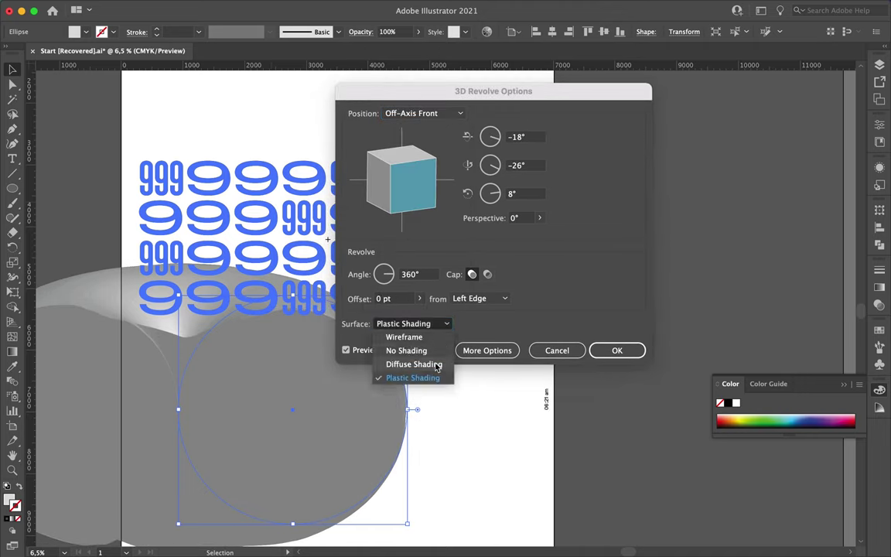
pyautogui.click(403, 362)
pyautogui.click(487, 350)
# Step: Map New Symbol 1 onto the torus surface as art
pyautogui.click(417, 488)
pyautogui.click(356, 177)
pyautogui.click(358, 298)
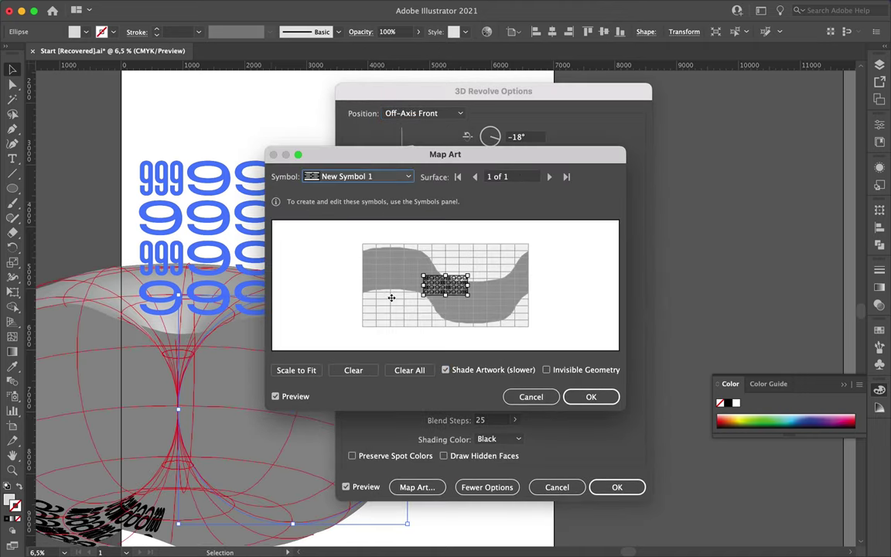
pyautogui.click(356, 177)
pyautogui.click(358, 188)
pyautogui.click(356, 177)
pyautogui.click(358, 298)
pyautogui.click(591, 396)
# Step: Toggle the revolve start edge, enlarge the mapped torus and confirm
pyautogui.click(493, 299)
pyautogui.press('Escape')
pyautogui.click(424, 204)
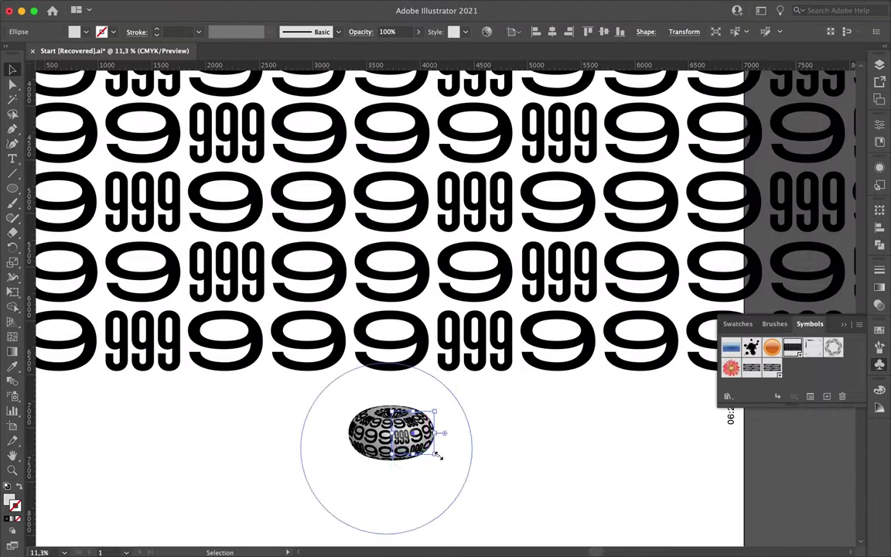
pyautogui.moveTo(494, 467); pyautogui.dragTo(625, 430)
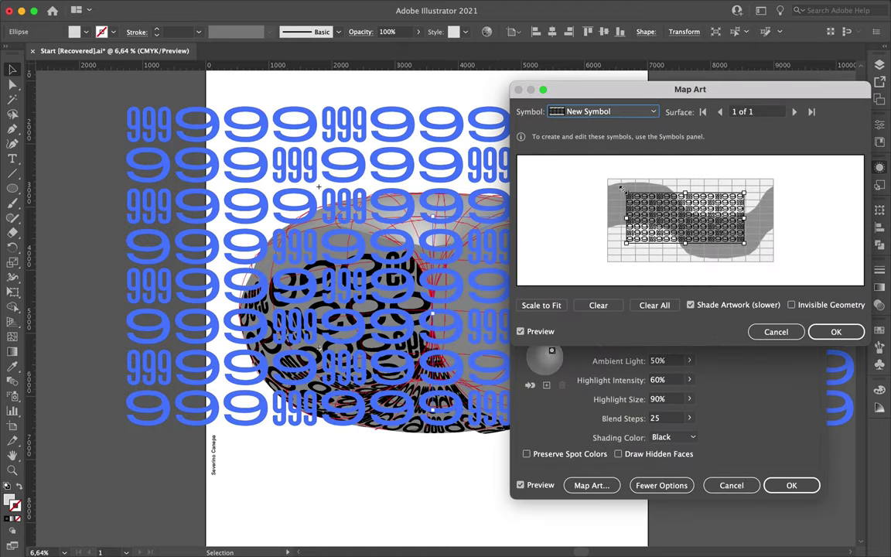
pyautogui.press('Return')
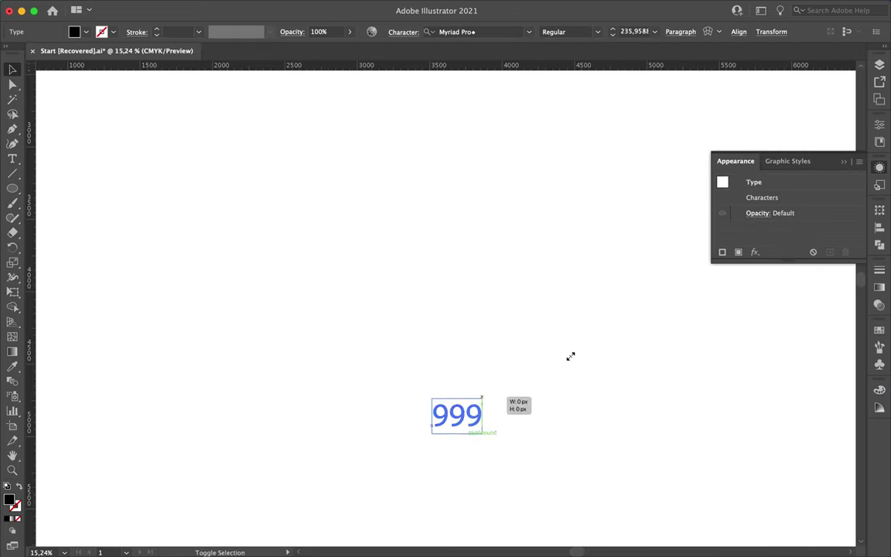
# Step: Open the Character panel from the Window menu
pyautogui.click(322, 7)
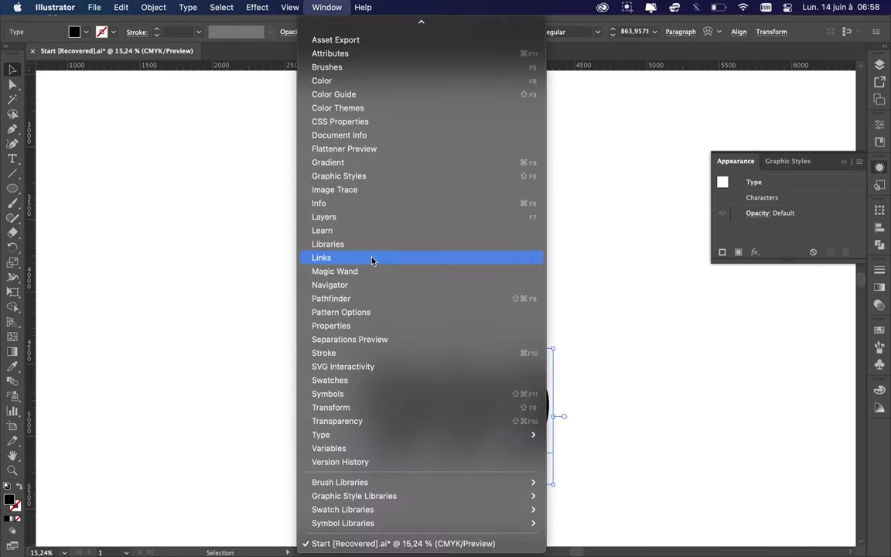
pyautogui.click(884, 113)
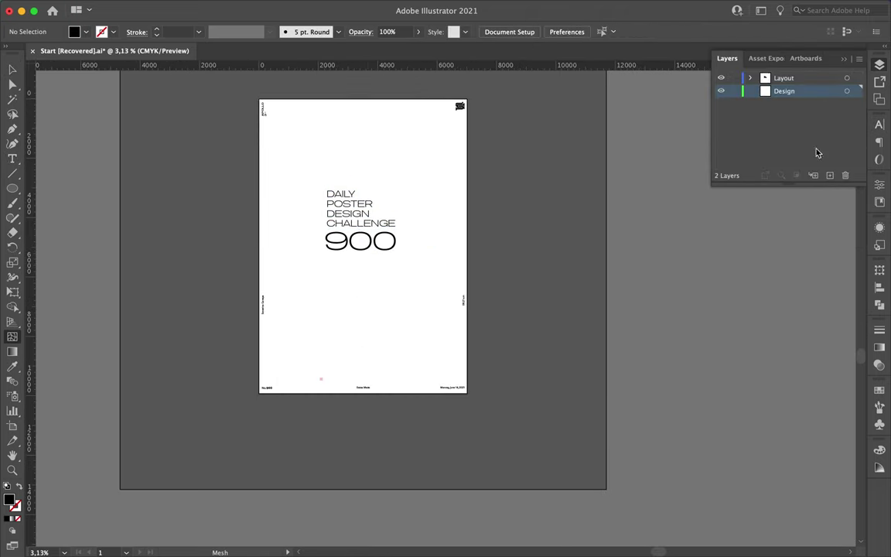
# Step: Draw a small polar grid below the 900 title
pyautogui.scroll(3, 418, 231)
pyautogui.click(13, 173)
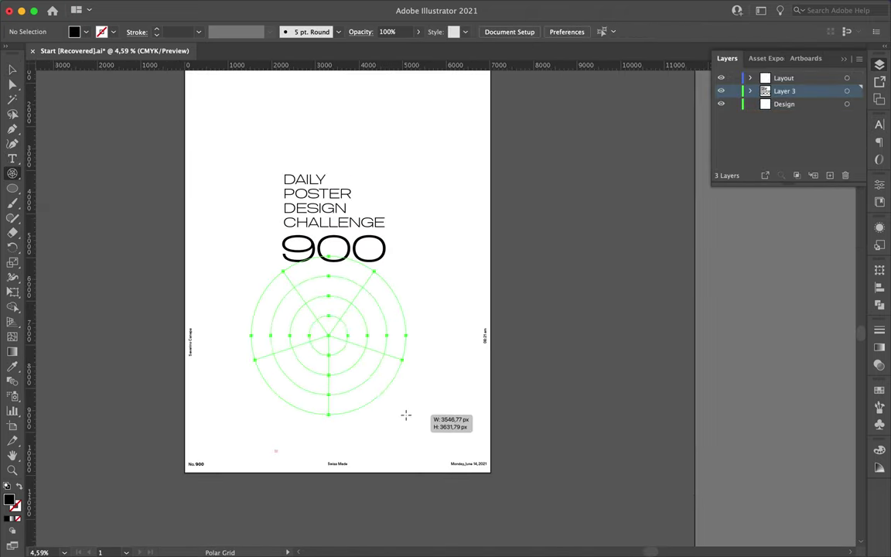
pyautogui.moveTo(406, 415); pyautogui.dragTo(429, 433)
pyautogui.click(19, 519)
# Step: Warp the polar grid with a 4x4 envelope mesh
pyautogui.click(150, 8)
pyautogui.click(318, 397)
pyautogui.click(495, 318)
pyautogui.moveTo(358, 361); pyautogui.dragTo(403, 385)
pyautogui.press('super+z')
pyautogui.press('super+alt+m')
pyautogui.press('Return')
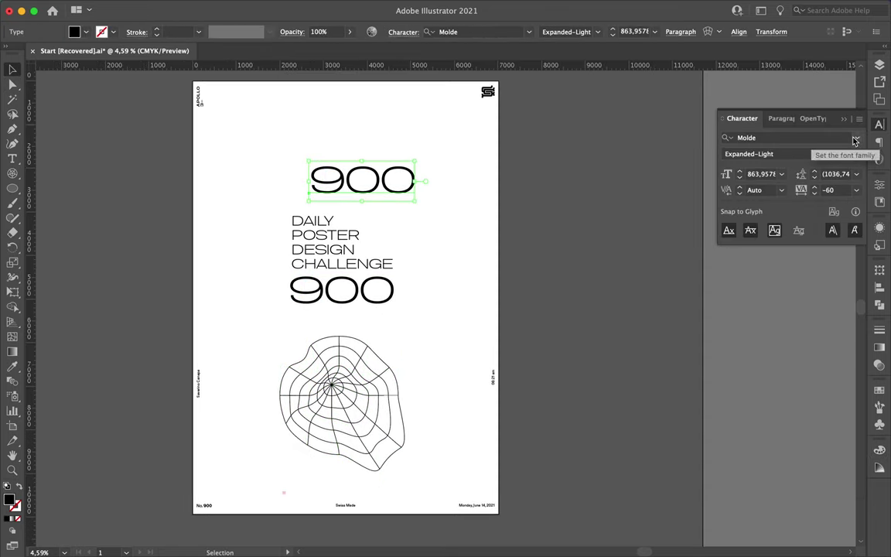
# Step: Set the 900 to Expanded-Bold Reverse and convert it to outlines
pyautogui.click(856, 154)
pyautogui.click(812, 471)
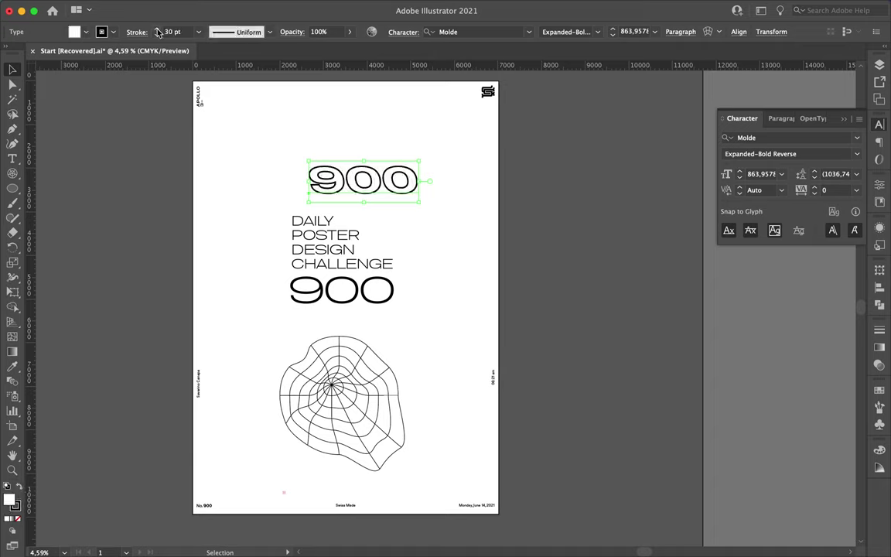
pyautogui.press('Return')
pyautogui.click(879, 330)
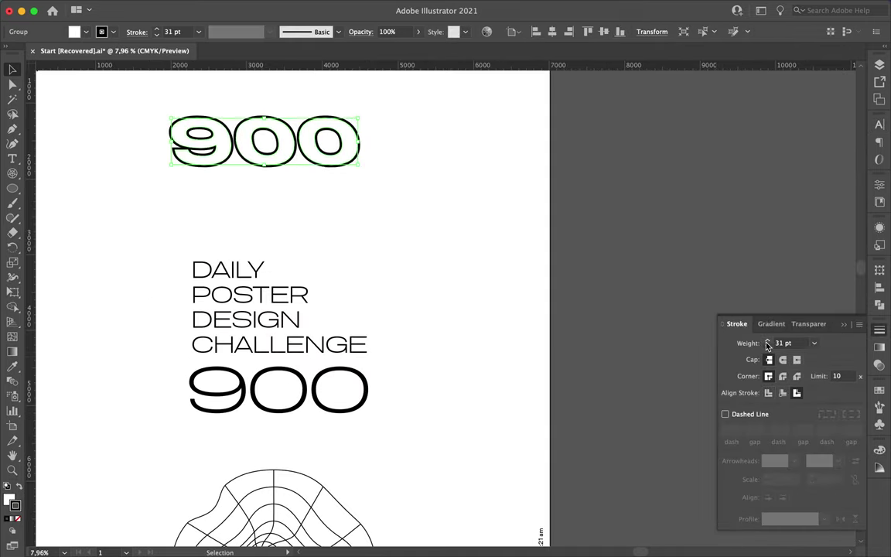
# Step: Place a copy of the outlined 900 lower on the poster
pyautogui.rightClick(332, 207)
pyautogui.moveTo(263, 141)
pyautogui.mouseDown()
pyautogui.moveTo(263, 189)
pyautogui.moveTo(325, 207)
pyautogui.mouseUp()
pyautogui.press('Escape')
pyautogui.press('super+minus')
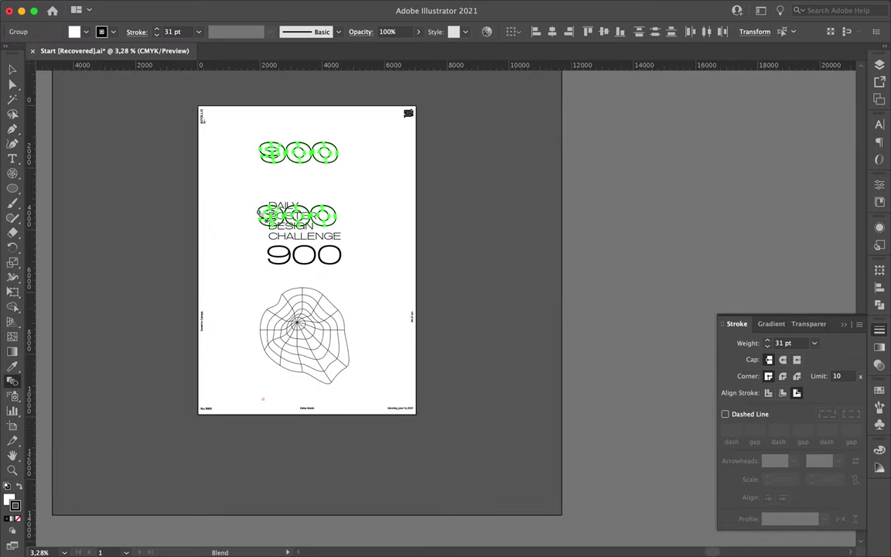
# Step: Blend the two 900s with 60 specified steps and bend the spine lower right
pyautogui.doubleClick(12, 380)
pyautogui.click(453, 292)
pyautogui.write('60')
pyautogui.click(515, 312)
pyautogui.moveTo(294, 213); pyautogui.dragTo(296, 317)
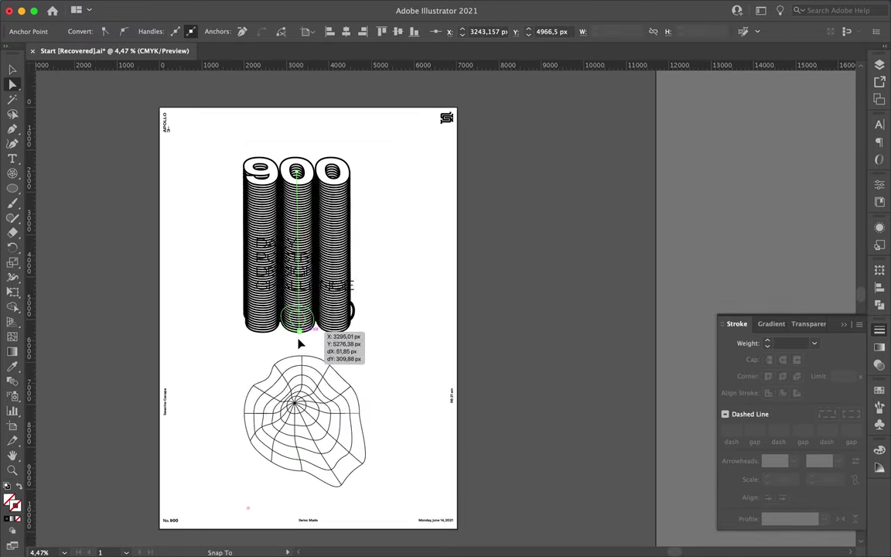
pyautogui.press('super+plus')
pyautogui.moveTo(308, 397); pyautogui.dragTo(374, 484)
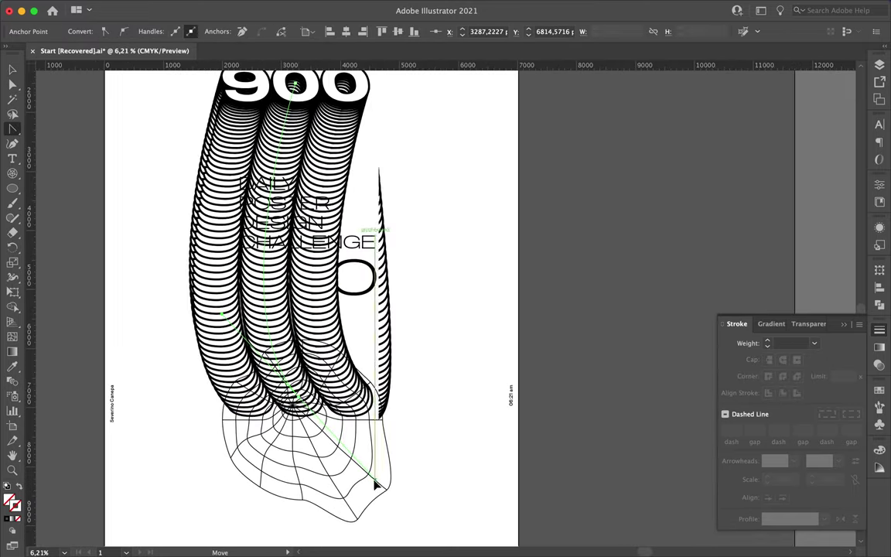
# Step: Move the 900 blend precisely down and to the left
pyautogui.press('super+minus')
pyautogui.press('v')
pyautogui.press('Return')
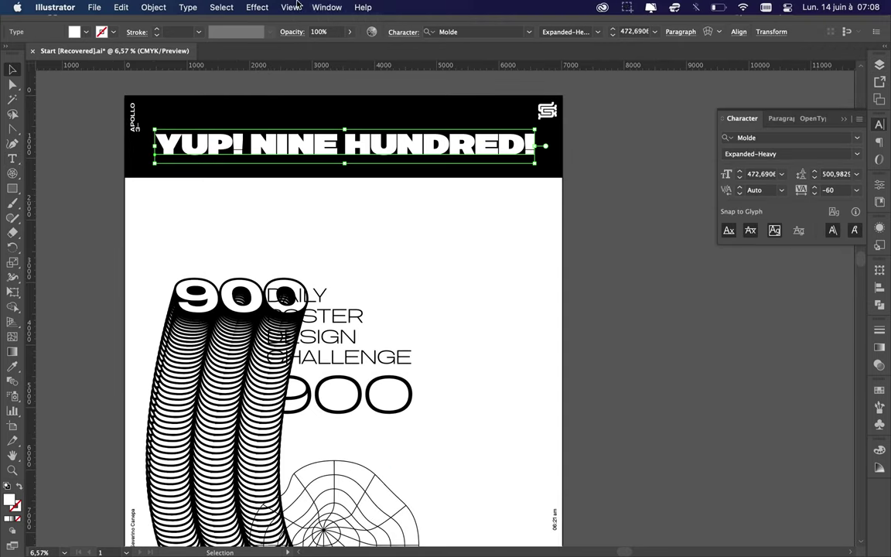
# Step: Set the headline to Molde Expanded-Heavy and centre it horizontally on the page
pyautogui.click(295, 6)
pyautogui.click(310, 139)
pyautogui.click(155, 105)
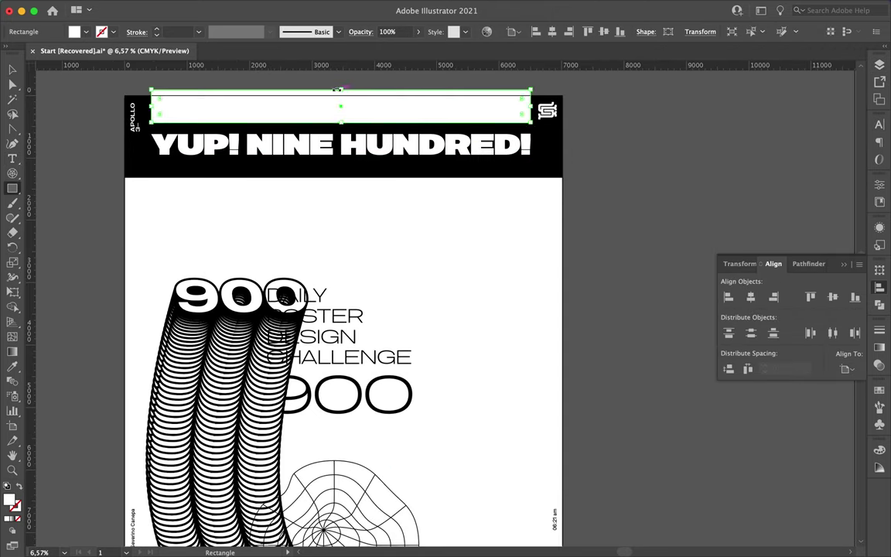
pyautogui.click(879, 131)
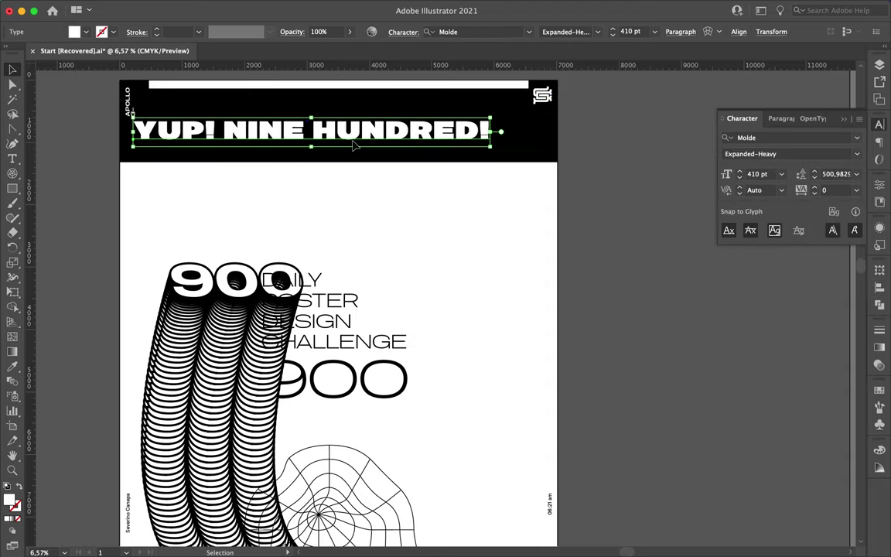
pyautogui.click(880, 286)
pyautogui.click(751, 297)
# Step: Select the thin white bar above the headline
pyautogui.scroll(3, 529, 90)
pyautogui.scroll(3, 520, 115)
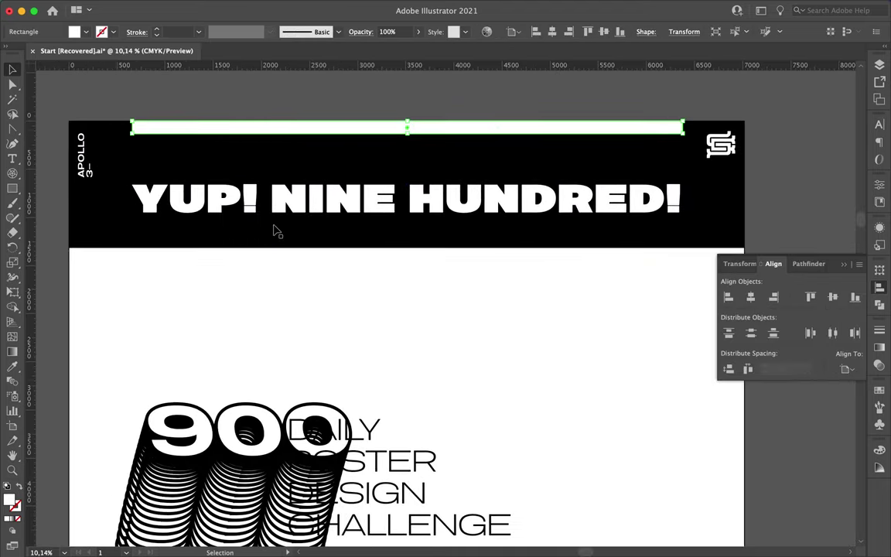
pyautogui.click(333, 181)
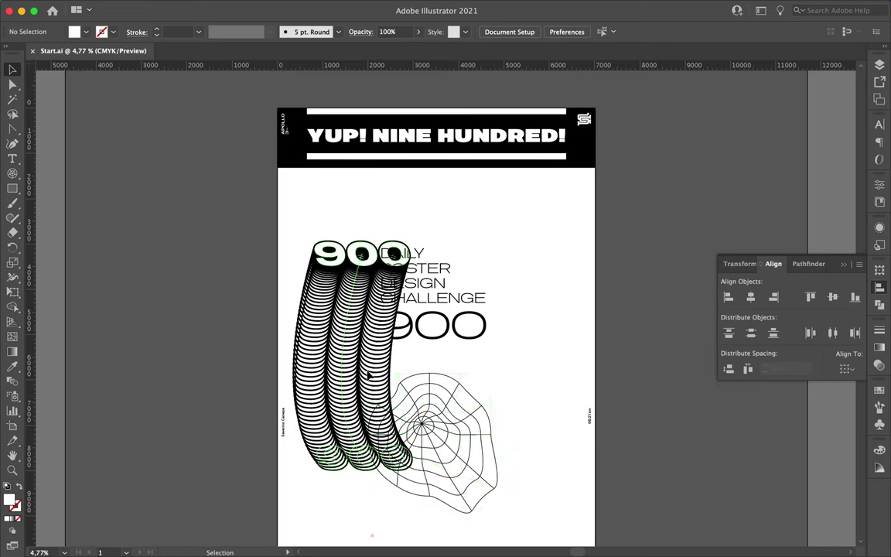
# Step: Move the 900 blend up to the headline and straighten it into vertical tubes
pyautogui.moveTo(370, 376); pyautogui.dragTo(363, 270)
pyautogui.rightClick(367, 240)
pyautogui.click(370, 222)
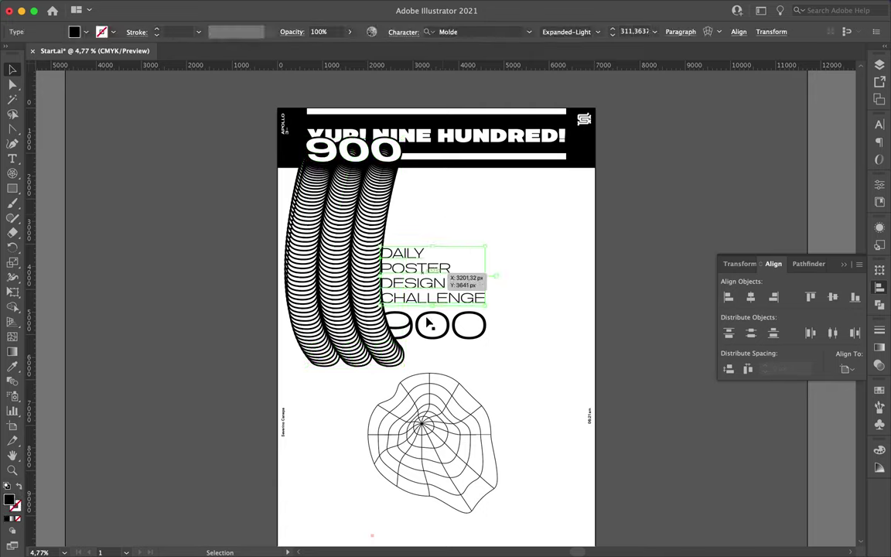
pyautogui.press('v')
pyautogui.hotkey('ctrl', 'z')
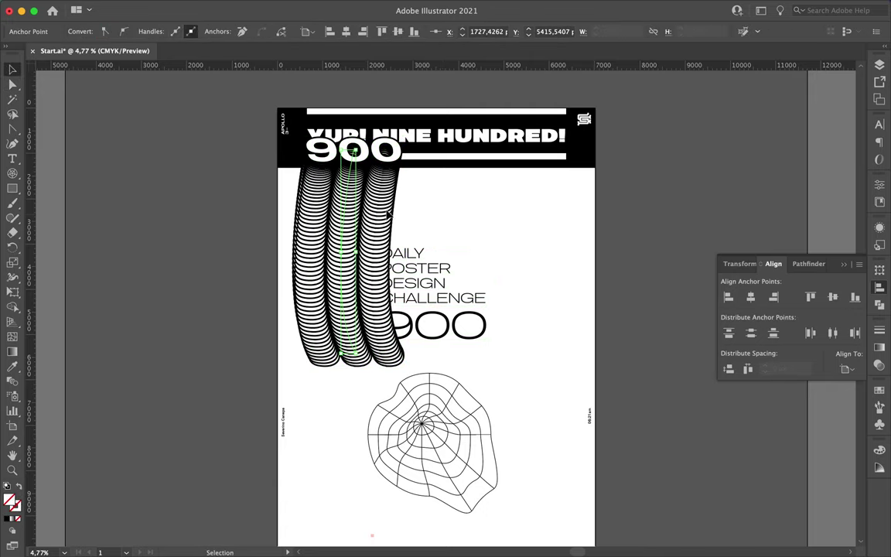
pyautogui.click(563, 280)
pyautogui.scroll(3, 574, 142)
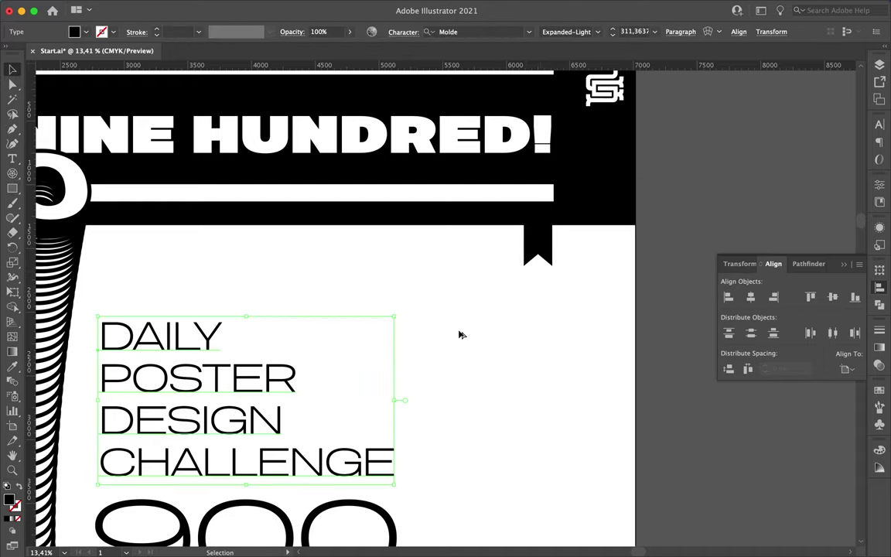
# Step: Copy the title text near the ribbon and colour the copy white
pyautogui.moveTo(265, 386); pyautogui.dragTo(505, 289)
pyautogui.press('t')
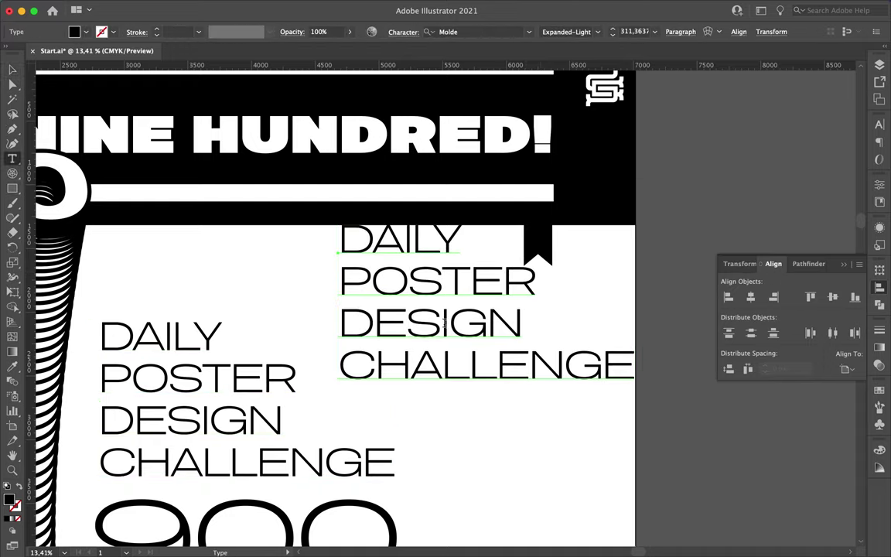
pyautogui.click(448, 324)
pyautogui.hotkey('ctrl', 'a')
pyautogui.press('i')
pyautogui.click(381, 249)
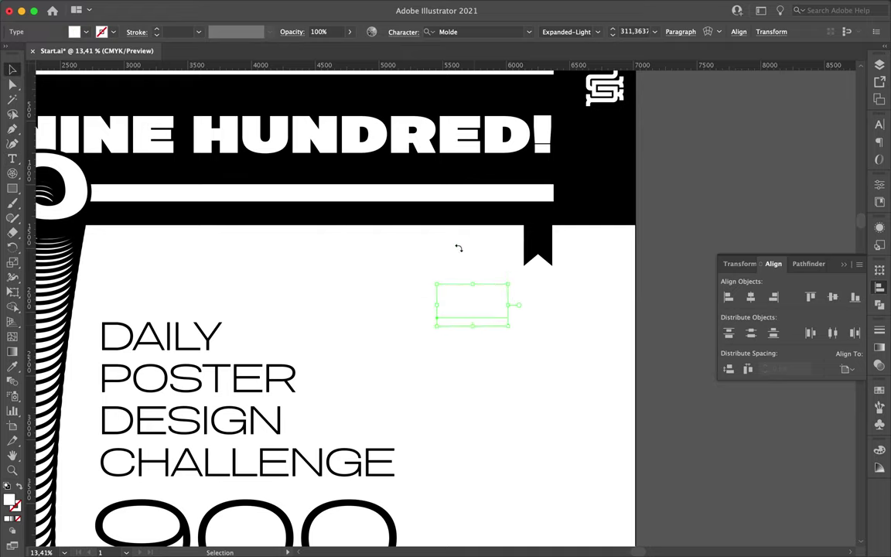
# Step: Rotate the SC label vertically onto the ribbon tab
pyautogui.rightClick(539, 230)
pyautogui.click(577, 310)
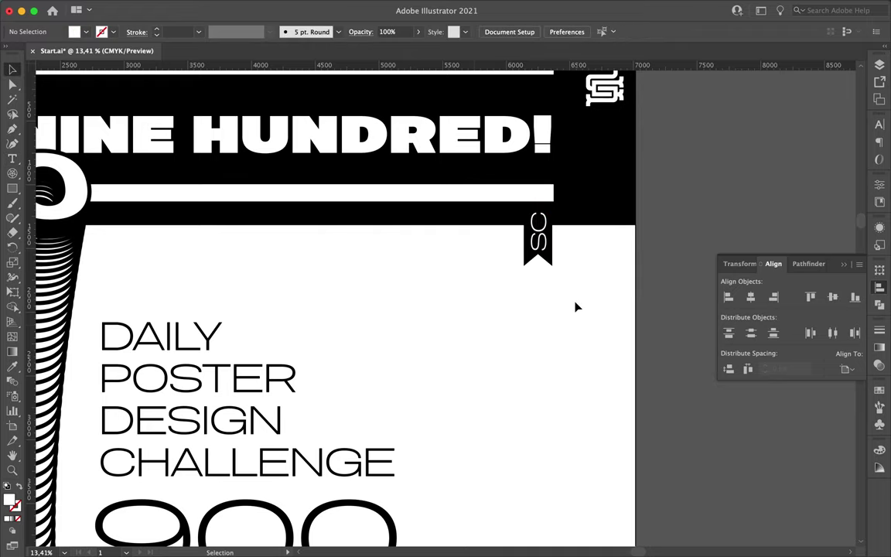
pyautogui.scroll(-5, 577, 311)
pyautogui.click(510, 281)
pyautogui.scroll(3, 510, 281)
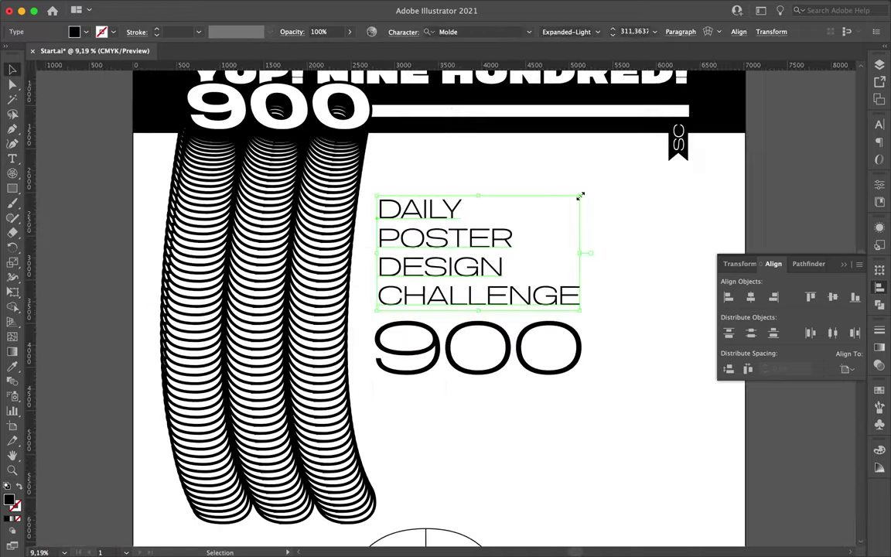
# Step: Draw a thin rectangle rule between CHALLENGE and the 900
pyautogui.click(530, 237)
pyautogui.scroll(-3, 549, 264)
pyautogui.press('m')
pyautogui.moveTo(365, 249); pyautogui.dragTo(522, 247)
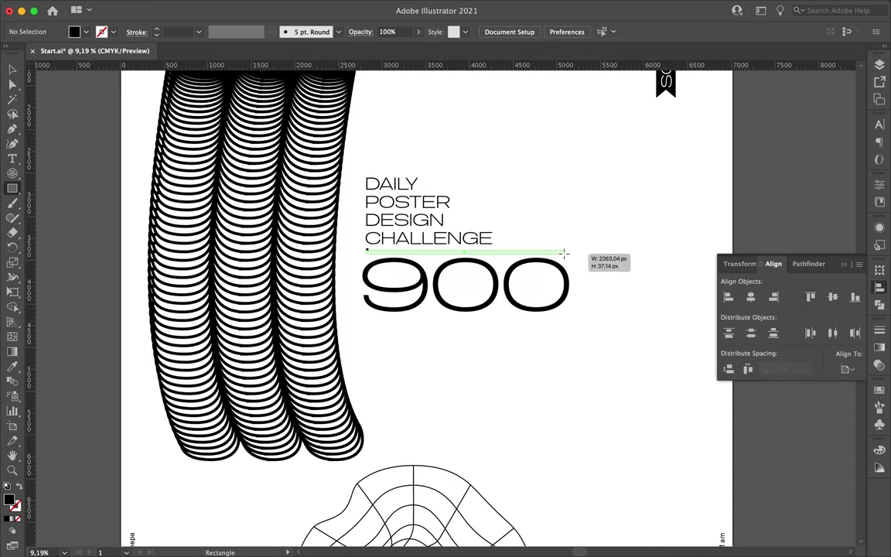
pyautogui.scroll(5, 509, 242)
pyautogui.scroll(-5, 509, 187)
# Step: Move the envelope grid up to meet the bottoms of the tubes
pyautogui.press('v')
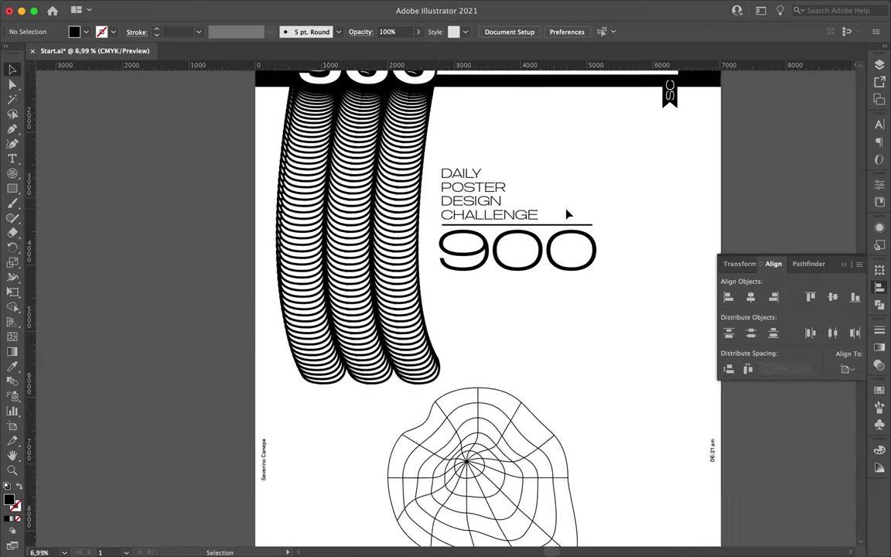
pyautogui.scroll(-2, 531, 310)
pyautogui.moveTo(400, 393); pyautogui.dragTo(323, 369)
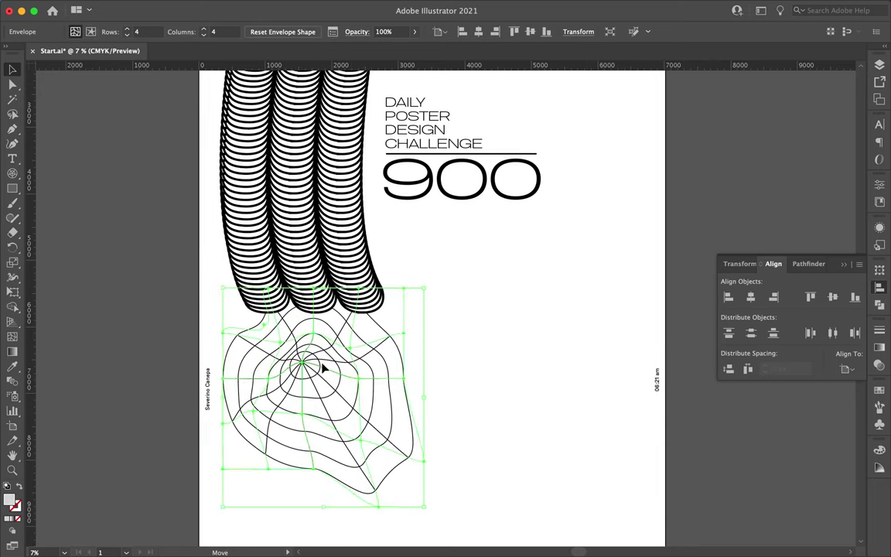
pyautogui.scroll(3, 489, 133)
pyautogui.scroll(3, 495, 144)
# Step: Start a straight Pen path slashing through a zero of the 900
pyautogui.press('p')
pyautogui.click(379, 270)
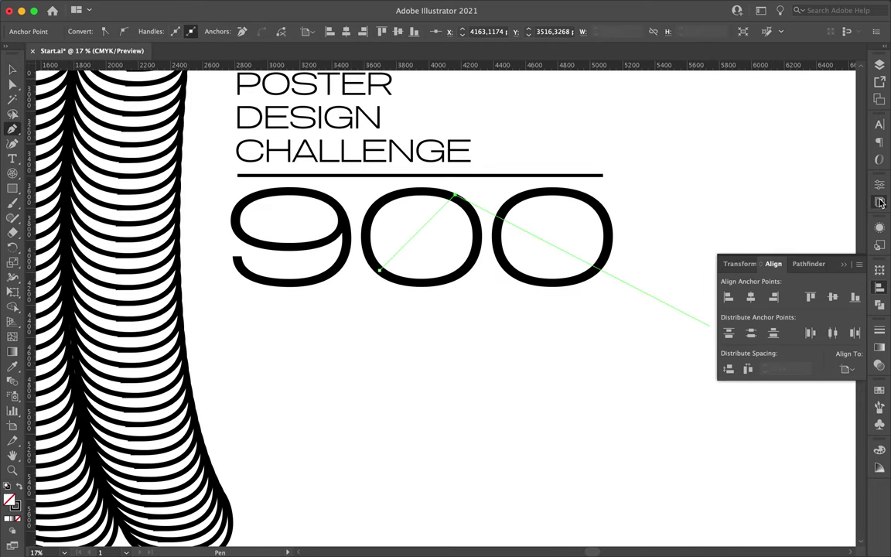
pyautogui.click(880, 201)
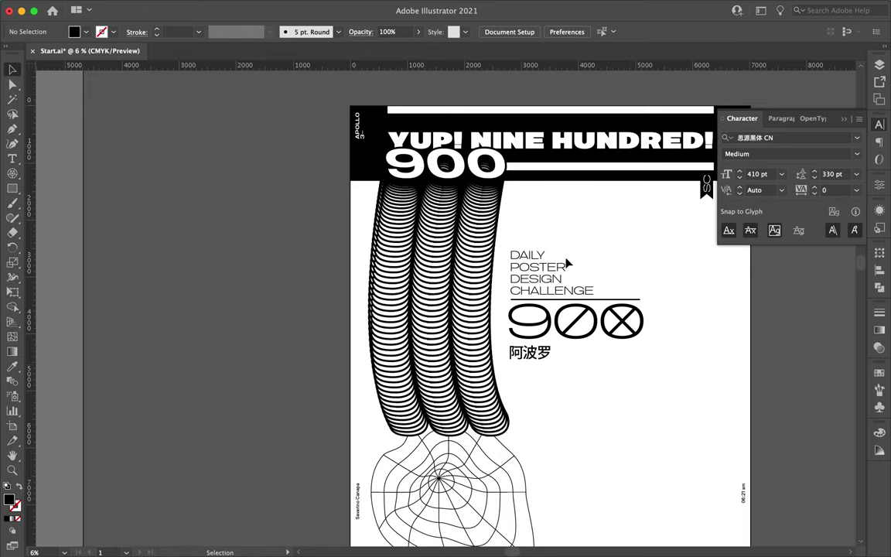
# Step: Subtract the black rectangle from the striped footer with Pathfinder Minus Front
pyautogui.scroll(-3, 596, 240)
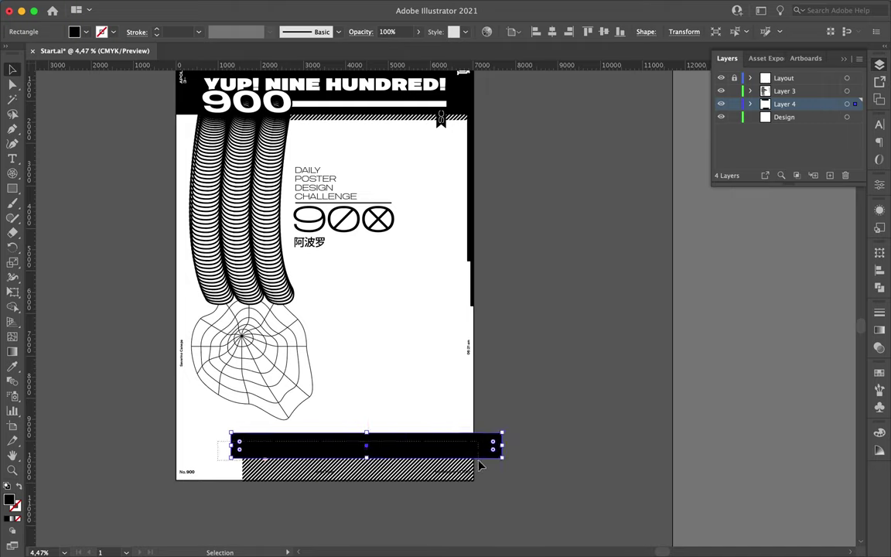
pyautogui.keyDown('shift'); pyautogui.click(472, 465); pyautogui.keyUp('shift')
pyautogui.click(879, 468)
pyautogui.click(879, 218)
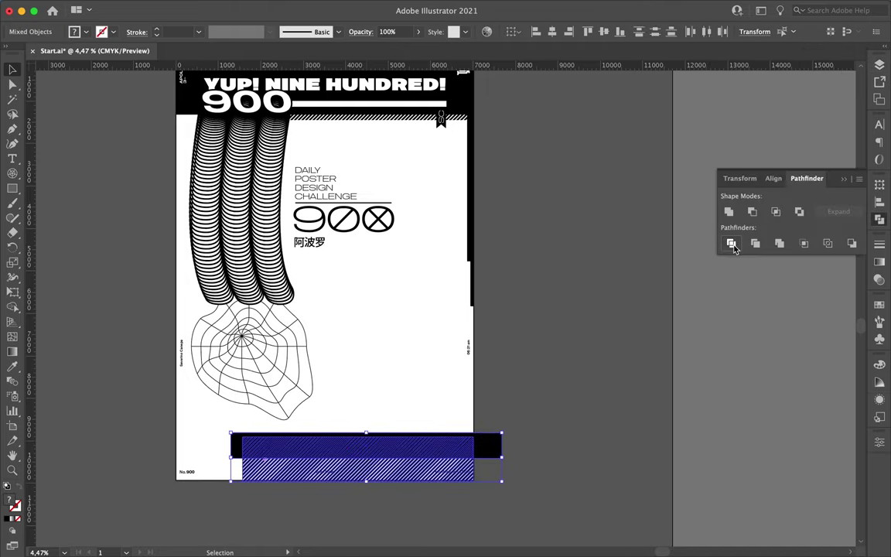
pyautogui.click(752, 211)
# Step: Draw white boxes behind the Swiss Made label and the Monday, June 14, 2021 date
pyautogui.scroll(3, 330, 475)
pyautogui.press('m')
pyautogui.moveTo(276, 453); pyautogui.dragTo(356, 471)
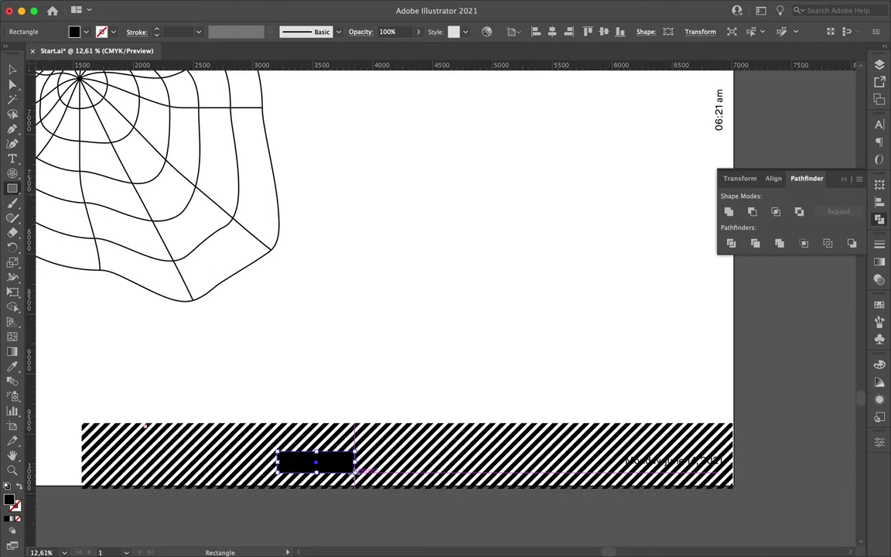
pyautogui.click(20, 521)
pyautogui.moveTo(732, 461); pyautogui.dragTo(733, 463)
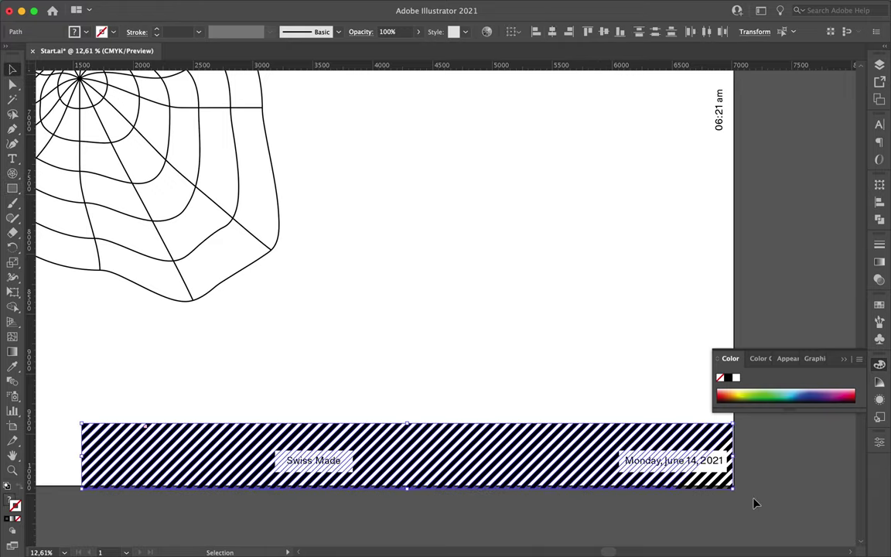
pyautogui.scroll(-3, 324, 426)
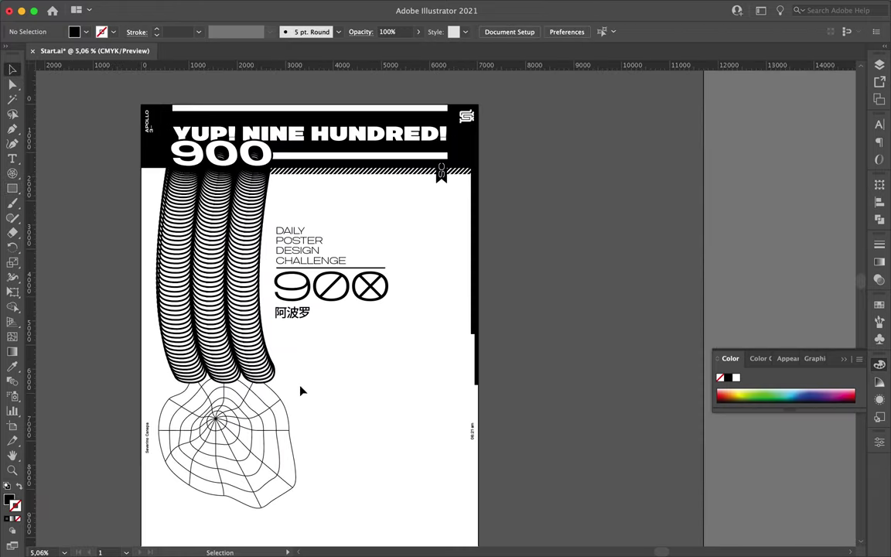
# Step: Hide the corner widget via the View menu
pyautogui.scroll(5, 301, 391)
pyautogui.click(290, 7)
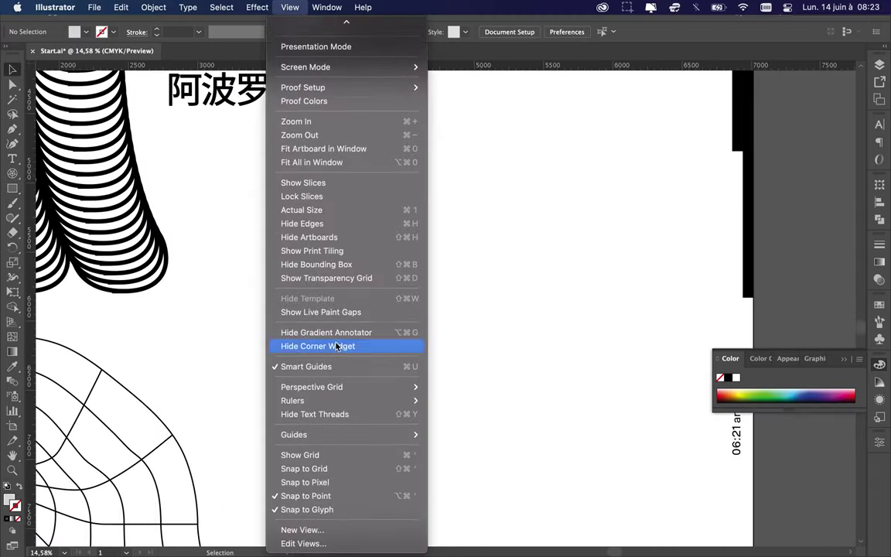
pyautogui.click(336, 345)
pyautogui.scroll(-3, 206, 255)
# Step: Move the right-edge black bar up and select the small black square below it
pyautogui.click(192, 208)
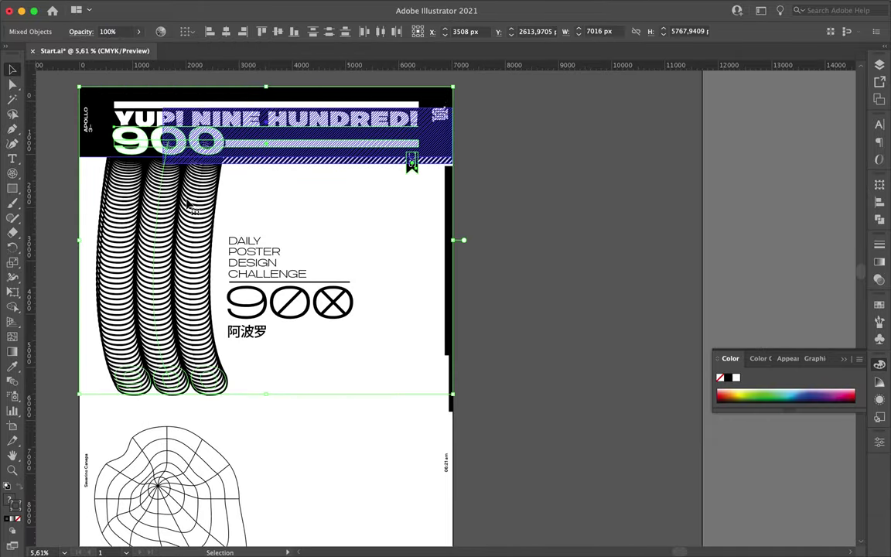
pyautogui.click(216, 217)
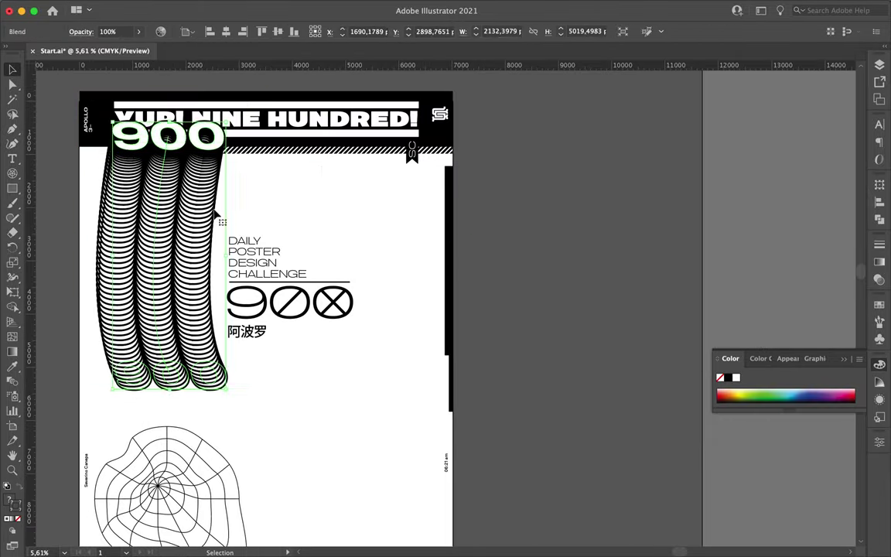
pyautogui.moveTo(428, 285); pyautogui.dragTo(427, 308)
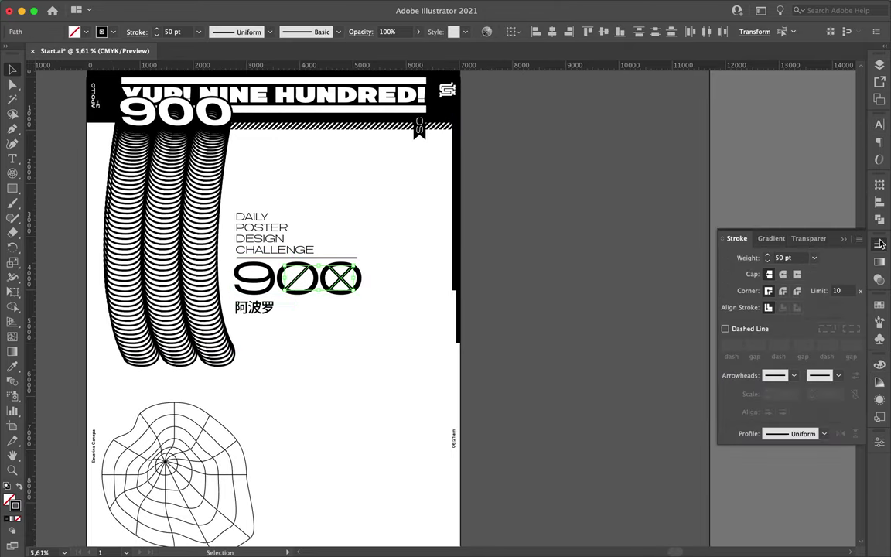
pyautogui.scroll(2, 348, 332)
pyautogui.scroll(2, 464, 201)
pyautogui.scroll(2, 390, 295)
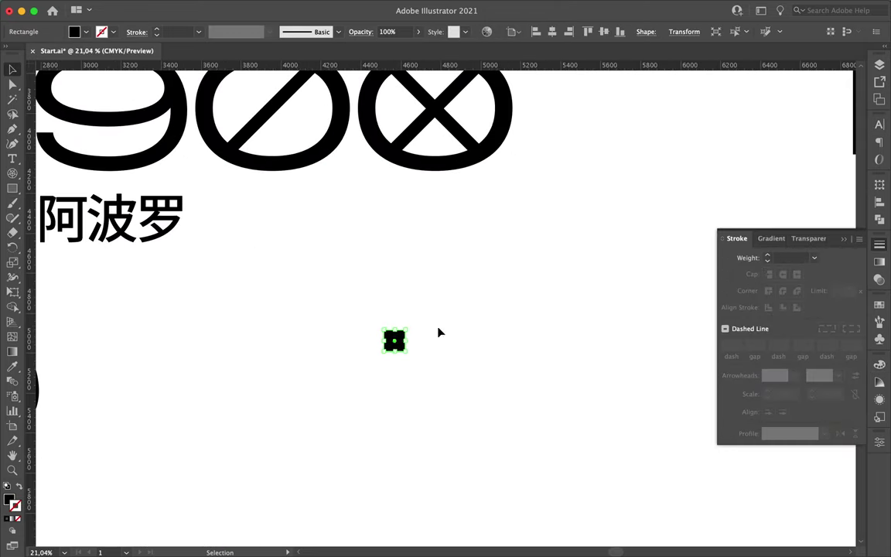
pyautogui.scroll(3, 438, 330)
pyautogui.click(424, 343)
# Step: Copy the square into a row, then extend the square grid to 16 columns
pyautogui.moveTo(417, 355)
pyautogui.mouseDown()
pyautogui.moveTo(495, 269)
pyautogui.moveTo(485, 271)
pyautogui.mouseUp()
pyautogui.hotkey('ctrl', 'y')
pyautogui.scroll(-3, 490, 270)
pyautogui.moveTo(389, 462); pyautogui.dragTo(535, 394)
pyautogui.press('a')
pyautogui.moveTo(499, 349); pyautogui.dragTo(712, 385)
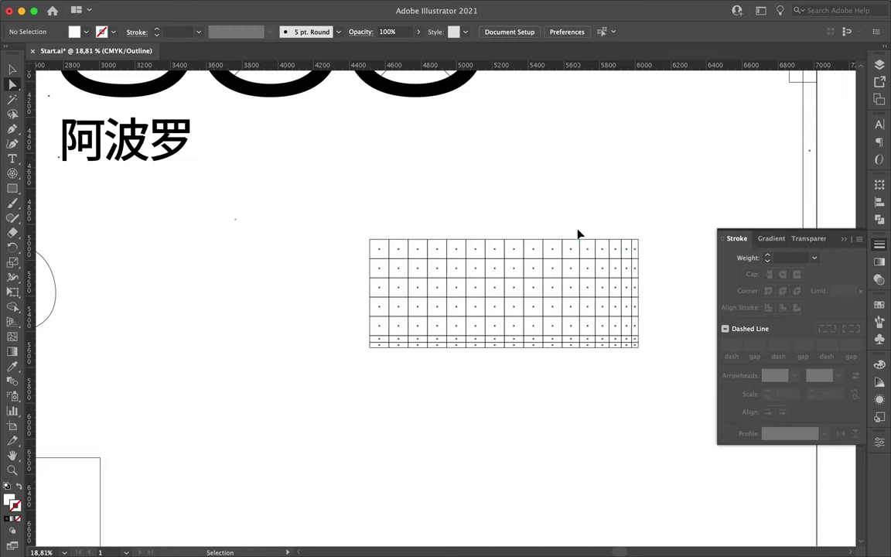
pyautogui.hotkey('ctrl', 'y')
pyautogui.press('v')
pyautogui.click(444, 235)
pyautogui.moveTo(505, 253); pyautogui.dragTo(505, 253)
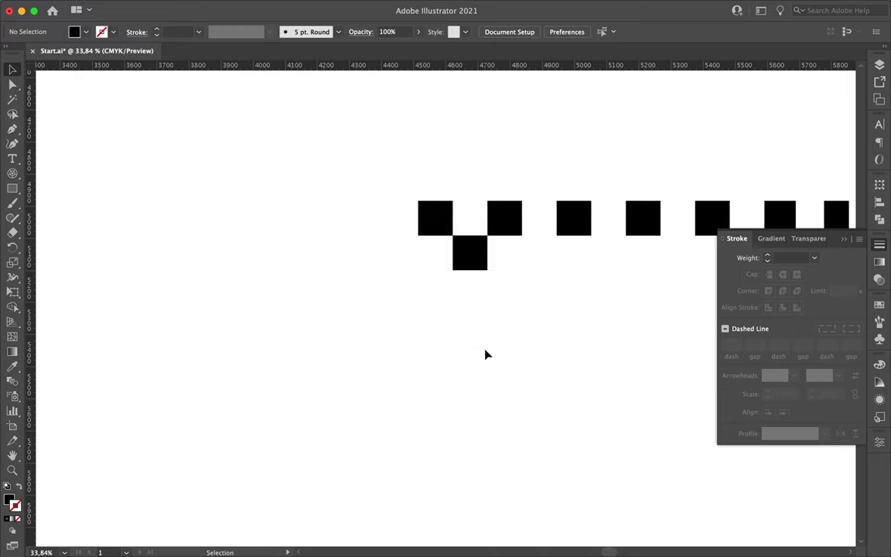
# Step: Duplicate the two-row strip into a checkerboard, undoing the extra copy and stray column
pyautogui.hotkey('ctrl', '-')
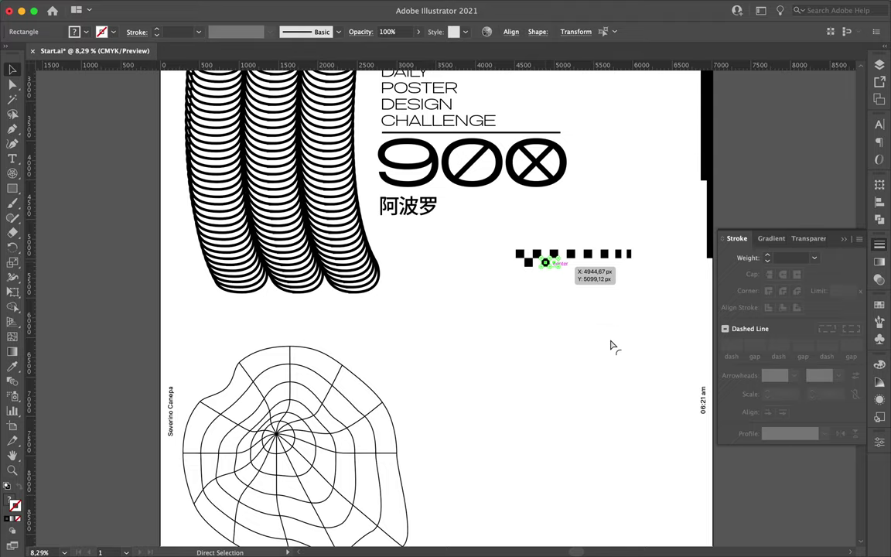
pyautogui.scroll(3, 611, 346)
pyautogui.scroll(3, 573, 312)
pyautogui.hotkey('ctrl', 'a')
pyautogui.moveTo(482, 193); pyautogui.dragTo(533, 274)
pyautogui.hotkey('ctrl', 'a')
pyautogui.moveTo(412, 170); pyautogui.dragTo(597, 171)
pyautogui.hotkey('ctrl', 'z')
pyautogui.press('a')
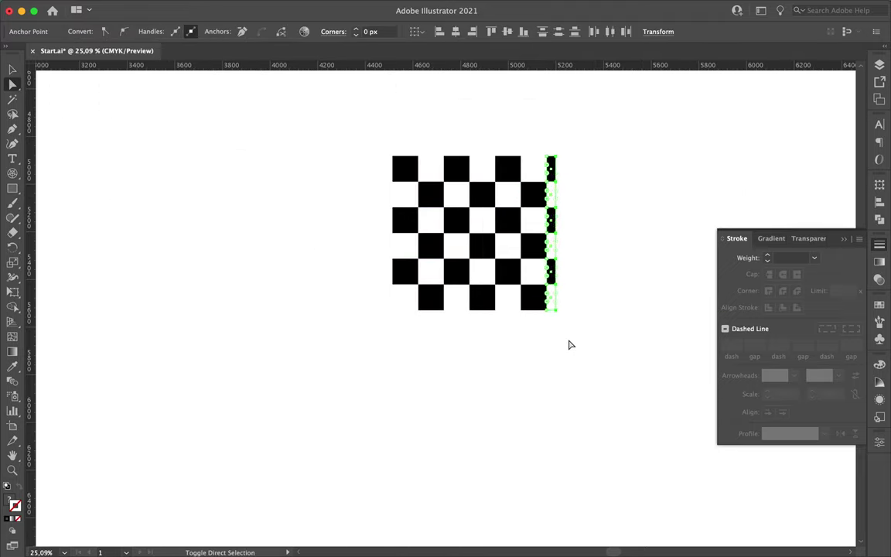
pyautogui.hotkey('ctrl', 'z')
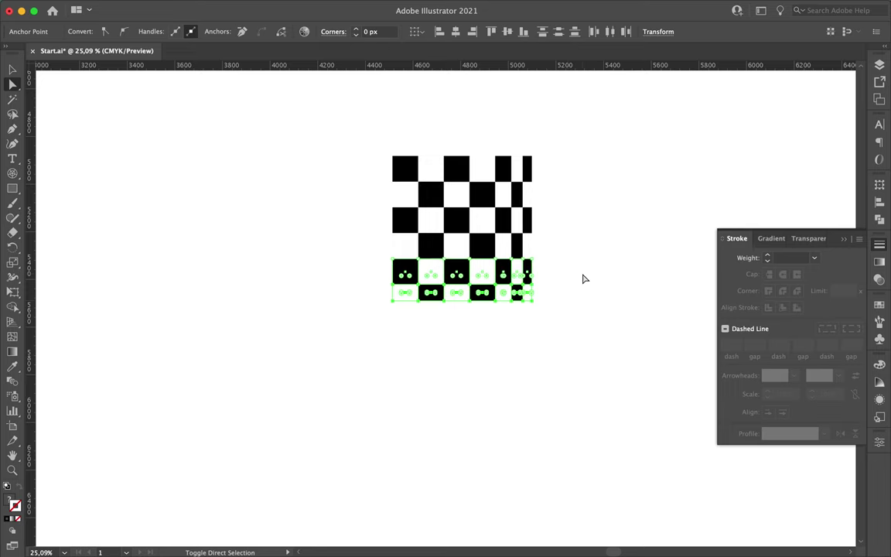
# Step: Move the checkerboard beside the Chinese text and paste a second copy onto the poster
pyautogui.scroll(-5, 503, 319)
pyautogui.scroll(1, 450, 238)
pyautogui.press('v')
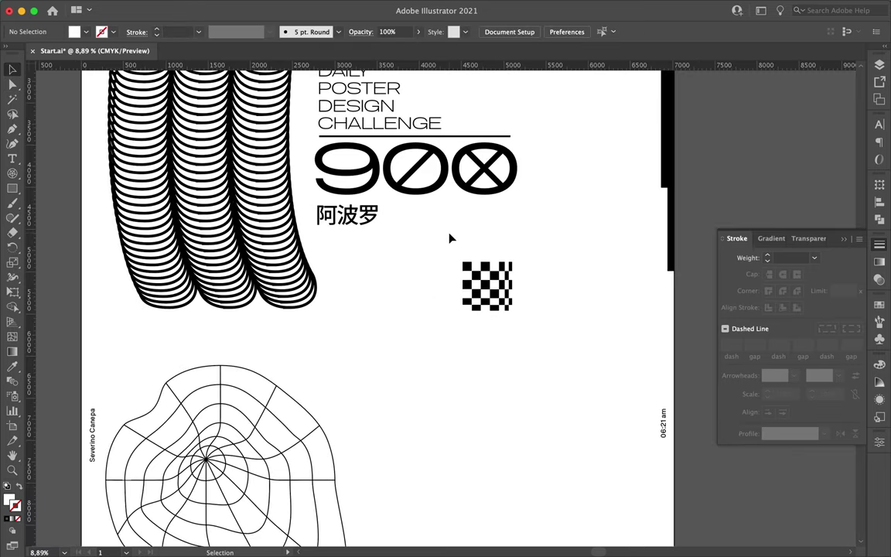
pyautogui.moveTo(492, 277); pyautogui.dragTo(606, 255)
pyautogui.hotkey('ctrl', 'c')
pyautogui.hotkey('ctrl', 'v')
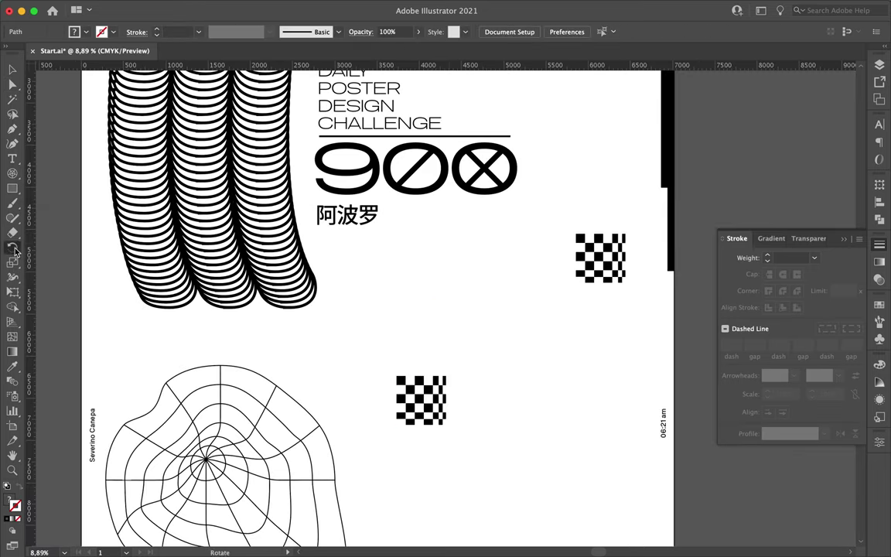
# Step: Pucker and bloat the checker copy into a round emblem placed under the Chinese text
pyautogui.click(12, 277)
pyautogui.doubleClick(71, 321)
pyautogui.press('Return')
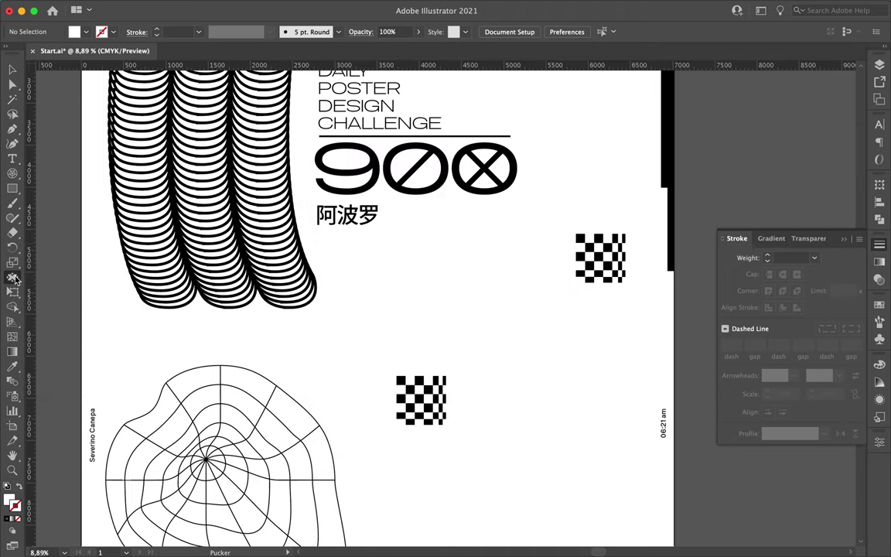
pyautogui.doubleClick(13, 278)
pyautogui.click(523, 405)
pyautogui.hotkey('ctrl', '-')
pyautogui.press('v')
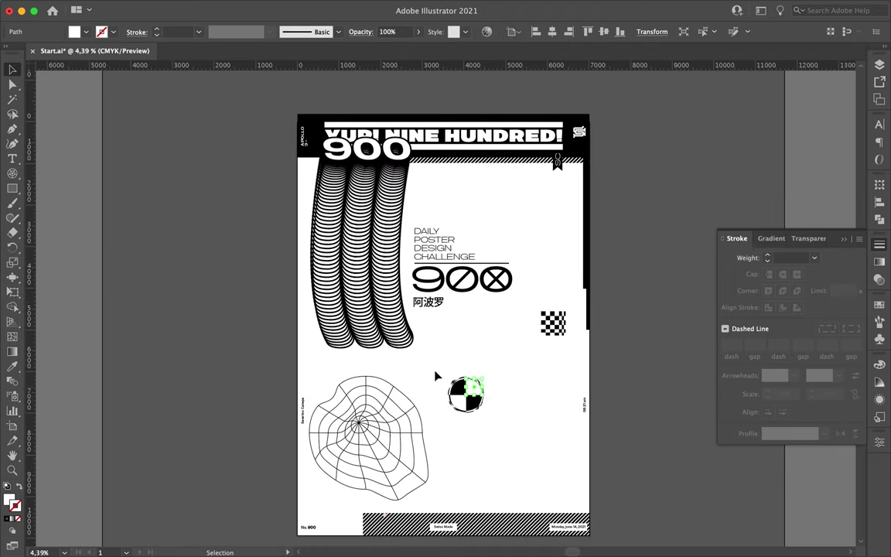
pyautogui.moveTo(464, 390); pyautogui.dragTo(433, 340)
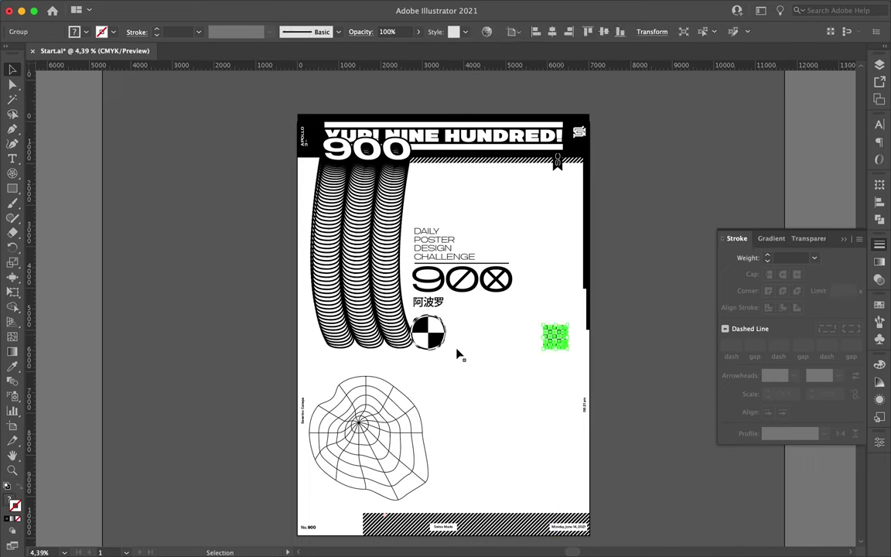
# Step: Enter the tube blend's isolation mode to edit its bottom anchors
pyautogui.click(356, 340)
pyautogui.scroll(2, 366, 323)
pyautogui.press('a')
pyautogui.click(418, 348)
pyautogui.doubleClick(418, 348)
pyautogui.click(243, 398)
pyautogui.click(253, 372)
pyautogui.click(13, 279)
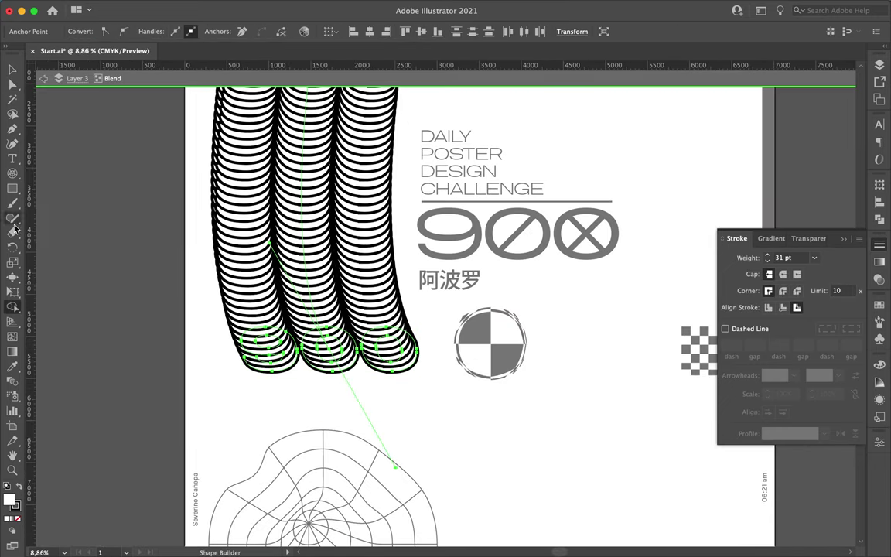
# Step: Scale the three tubes' bottom anchors narrower, then exit the blend's isolation mode
pyautogui.hotkey('ctrl', 'shift', 'a')
pyautogui.press('a')
pyautogui.moveTo(402, 385); pyautogui.dragTo(216, 295)
pyautogui.press('s')
pyautogui.moveTo(268, 342); pyautogui.dragTo(280, 339)
pyautogui.press('Escape')
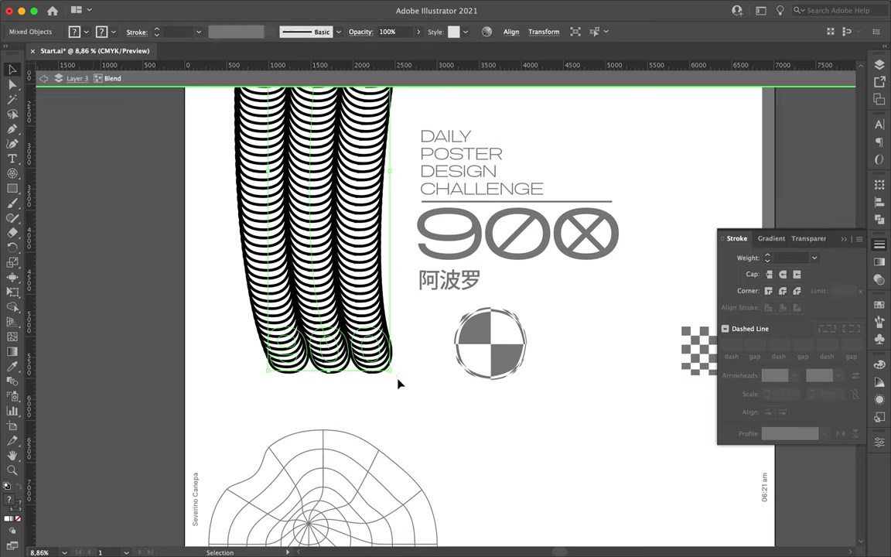
pyautogui.hotkey('ctrl', '-')
pyautogui.click(500, 327)
pyautogui.click(510, 238)
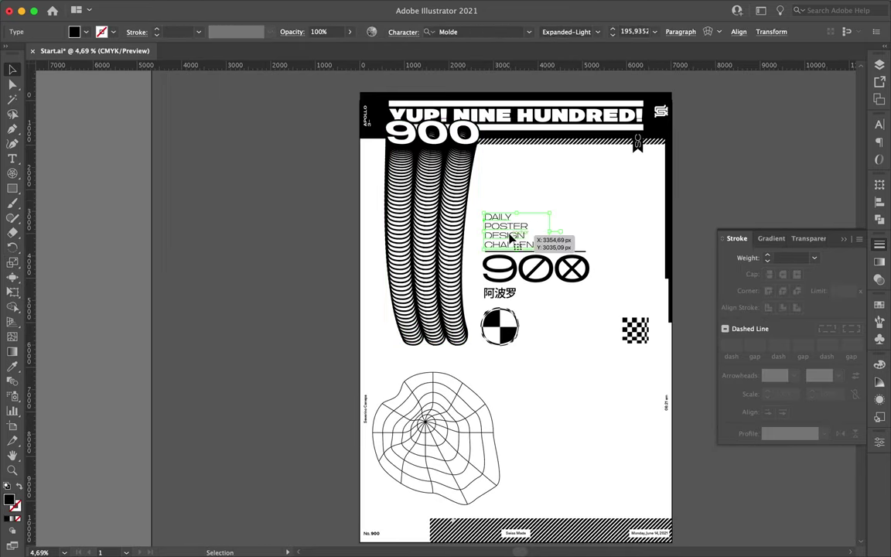
# Step: Duplicate the checkerboard and crystallize the copy into a spiky shape beside the round emblem
pyautogui.scroll(3, 525, 352)
pyautogui.hotkey('ctrl', 't')
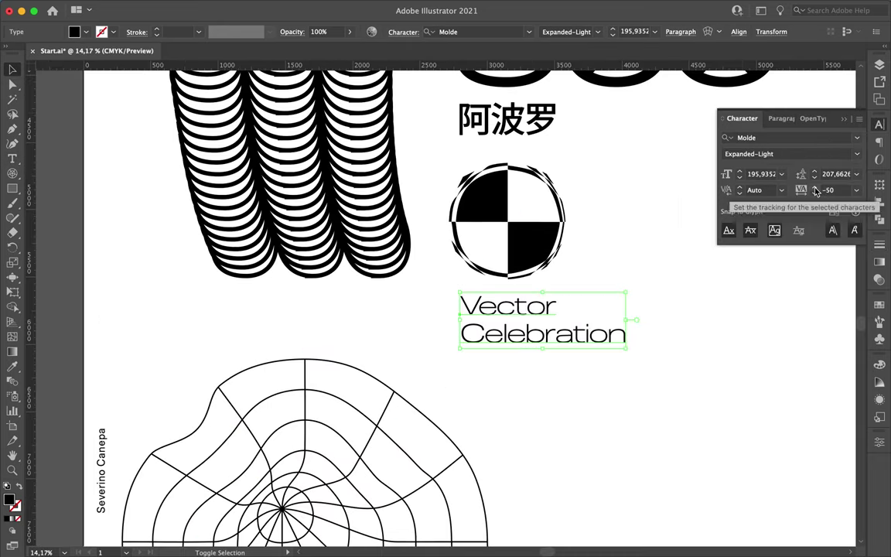
pyautogui.scroll(-3, 619, 256)
pyautogui.moveTo(682, 277); pyautogui.dragTo(599, 387)
pyautogui.moveTo(12, 277); pyautogui.dragTo(78, 370)
pyautogui.doubleClick(12, 277)
pyautogui.click(523, 425)
pyautogui.scroll(3, 635, 435)
pyautogui.click(577, 371)
pyautogui.scroll(-3, 577, 371)
pyautogui.moveTo(668, 370); pyautogui.dragTo(623, 251)
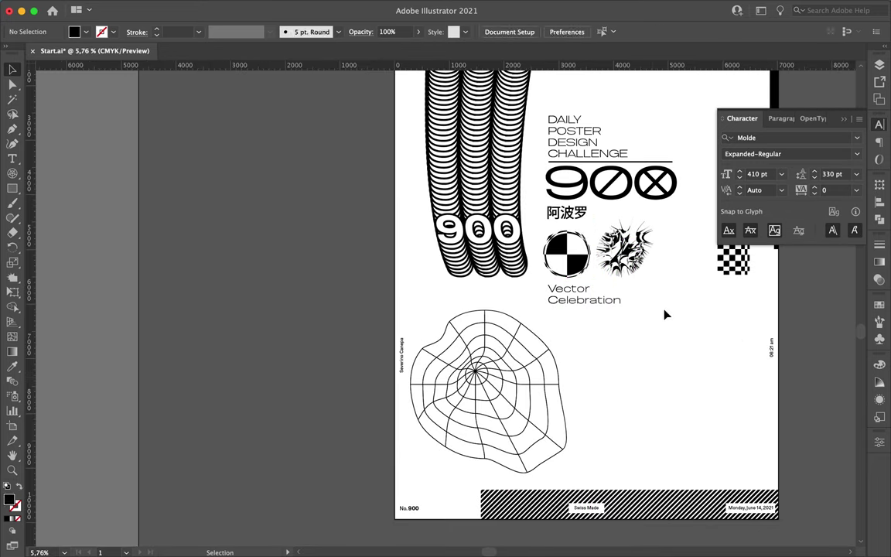
# Step: Line up the checkerboard next to the spiky shape in the icon row
pyautogui.scroll(2, 665, 312)
pyautogui.moveTo(754, 314); pyautogui.dragTo(700, 317)
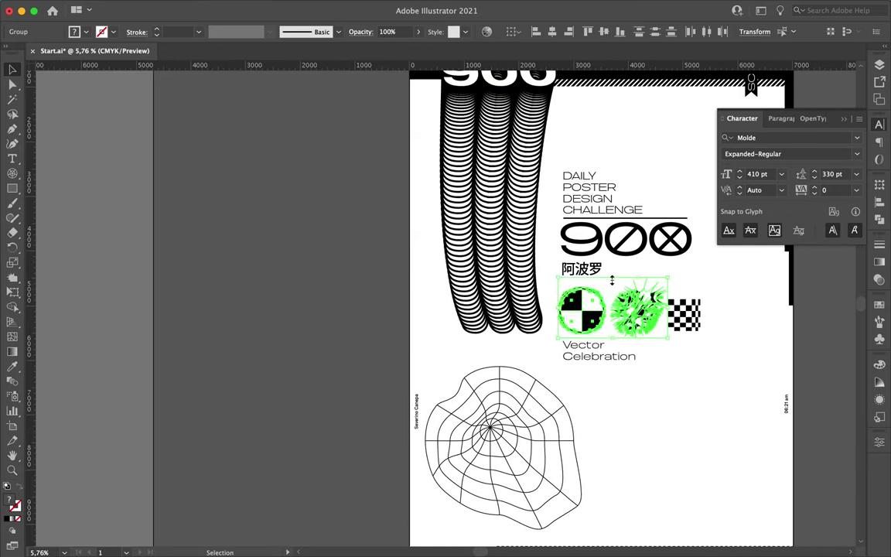
pyautogui.press('Return')
pyautogui.click(513, 376)
pyautogui.click(644, 328)
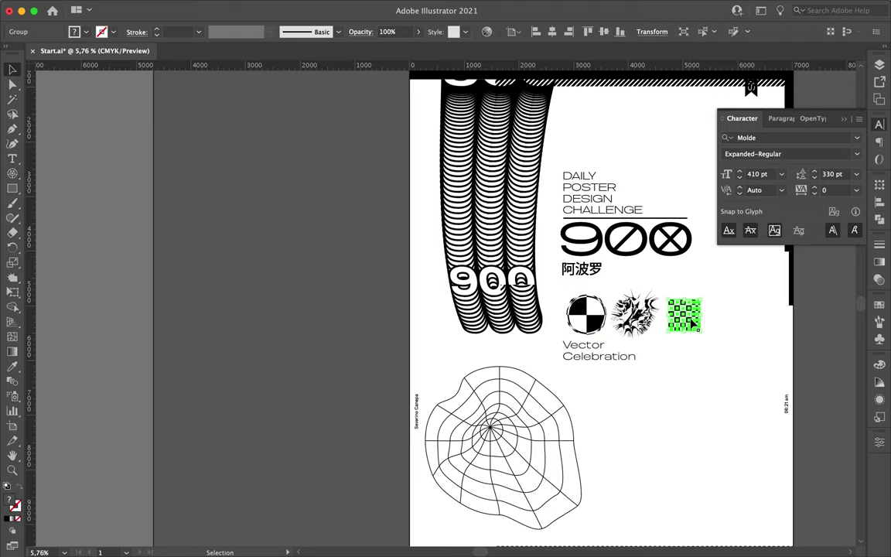
pyautogui.moveTo(694, 324); pyautogui.dragTo(684, 323)
pyautogui.click(636, 325)
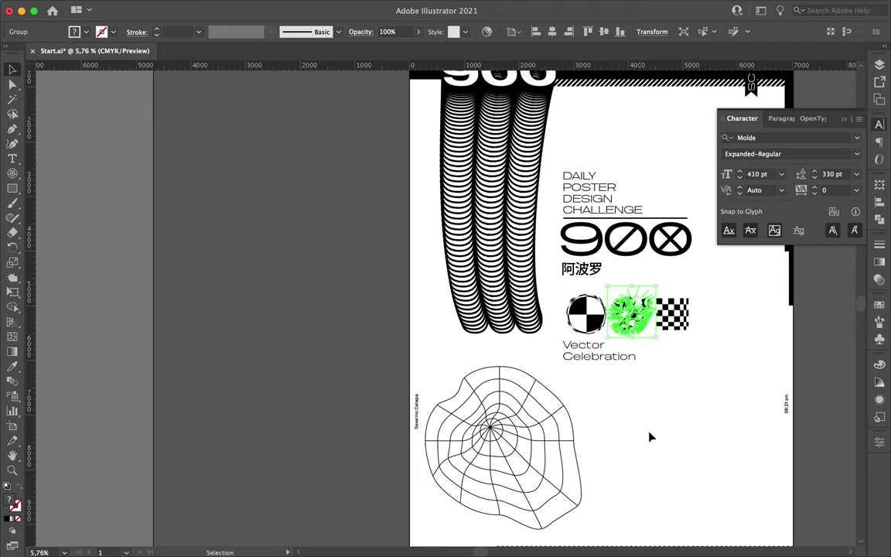
pyautogui.click(588, 412)
pyautogui.hscroll(5, 588, 412)
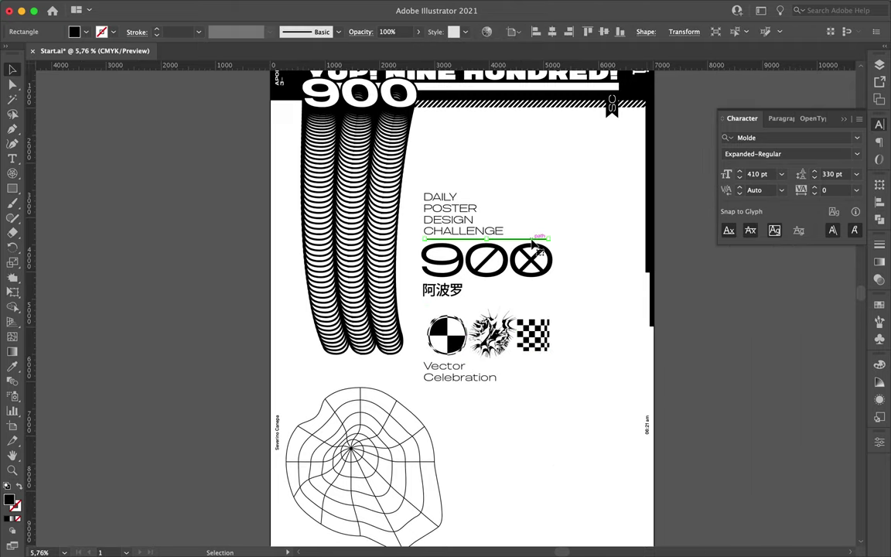
# Step: Place a shortened copy of the rule above the DAILY heading
pyautogui.moveTo(534, 245); pyautogui.dragTo(142, 155)
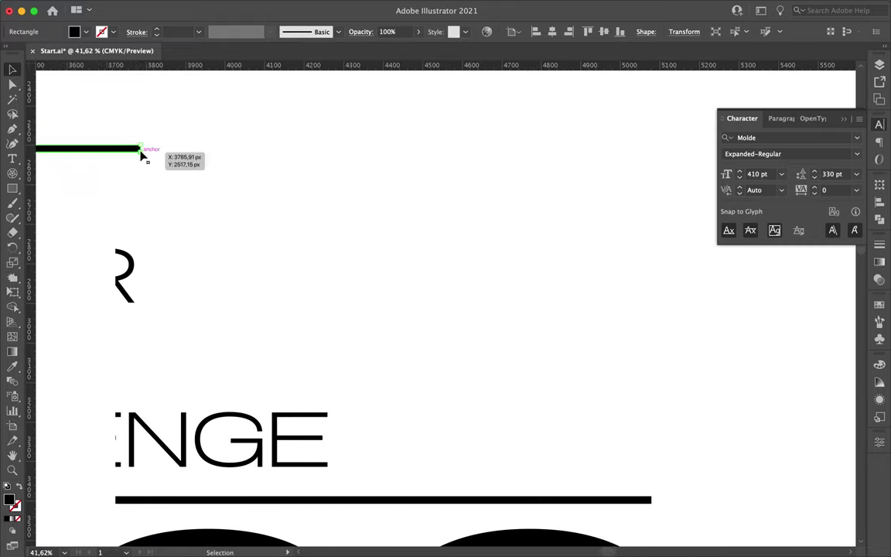
pyautogui.scroll(-5, 141, 155)
pyautogui.moveTo(141, 155); pyautogui.dragTo(171, 155)
pyautogui.moveTo(186, 300)
pyautogui.mouseDown()
pyautogui.moveTo(172, 180)
pyautogui.moveTo(380, 271)
pyautogui.mouseUp()
pyautogui.scroll(3, 172, 180)
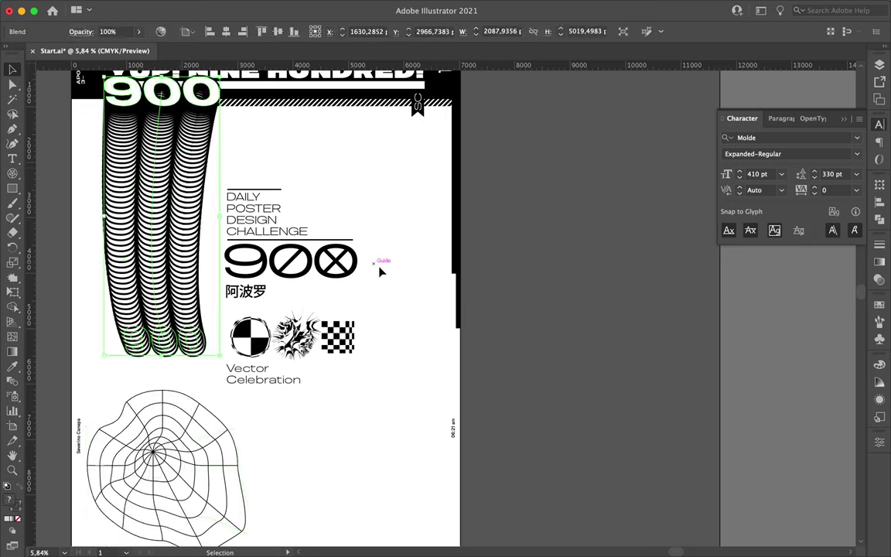
pyautogui.scroll(-3, 380, 271)
pyautogui.scroll(2, 397, 255)
# Step: Blend two Pen lines into a fan of thin lines in the top-right corner
pyautogui.click(397, 255)
pyautogui.press('p')
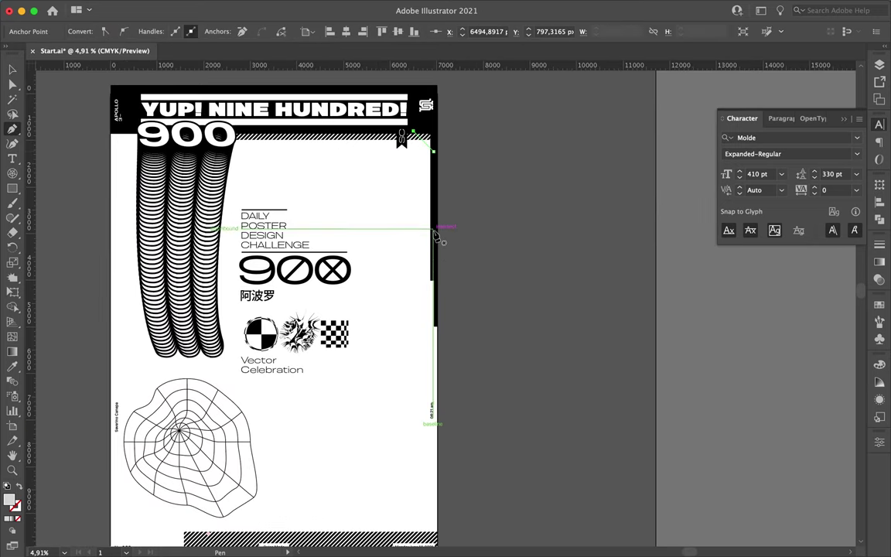
pyautogui.press('v')
pyautogui.click(880, 245)
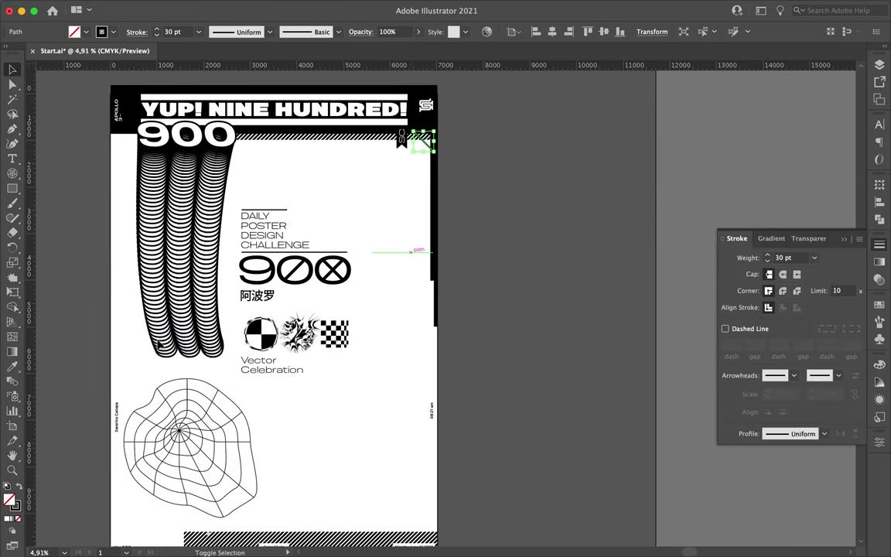
pyautogui.press('Return')
pyautogui.hotkey('alt', 'ctrl', 'b')
pyautogui.press('a')
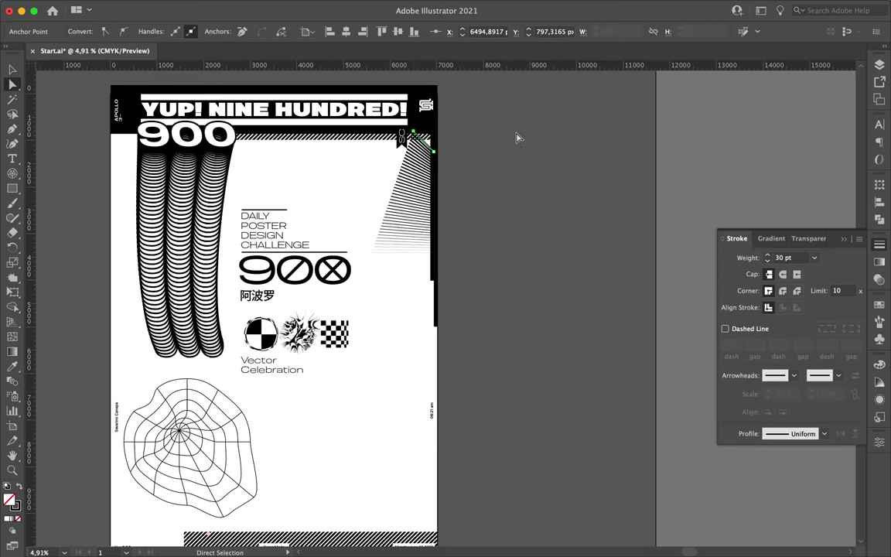
# Step: Draw a solid black circle at the poster's left edge
pyautogui.scroll(-2, 464, 170)
pyautogui.click(479, 194)
pyautogui.moveTo(13, 188); pyautogui.dragTo(54, 223)
pyautogui.moveTo(108, 294)
pyautogui.mouseDown()
pyautogui.moveTo(159, 346)
pyautogui.moveTo(136, 340)
pyautogui.moveTo(143, 336)
pyautogui.mouseUp()
pyautogui.hotkey('shift', 'x')
pyautogui.press('v')
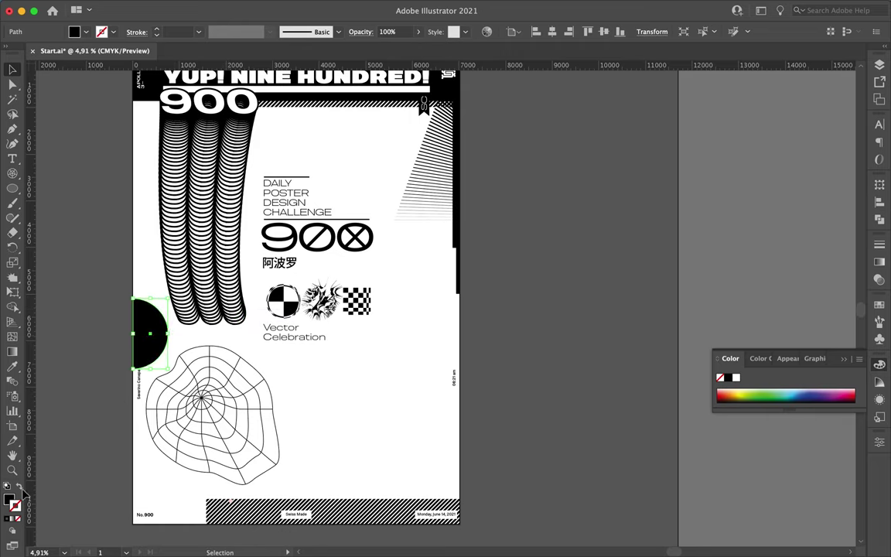
# Step: Give the left-edge half-circle a 20 pt stroke and draw a short horizontal line from its right edge
pyautogui.scroll(2, 182, 336)
pyautogui.click(880, 244)
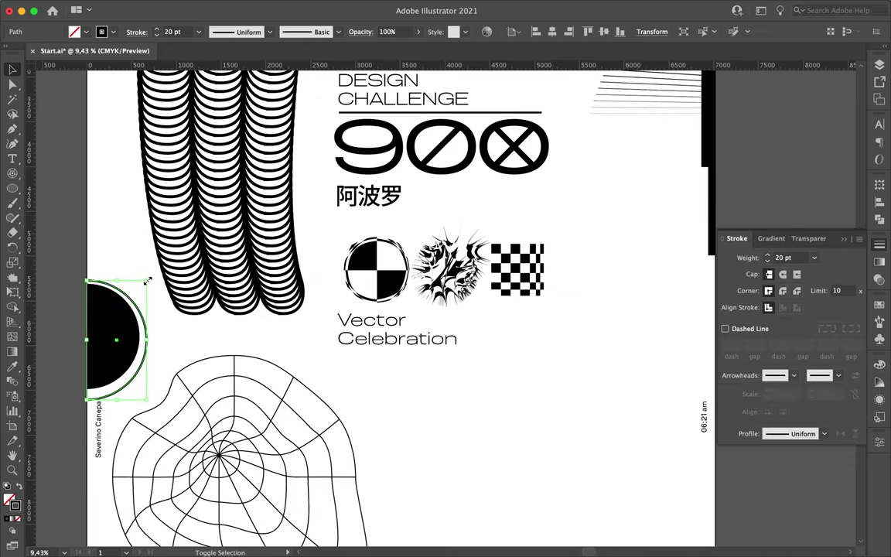
pyautogui.scroll(-2, 148, 281)
pyautogui.scroll(2, 159, 305)
pyautogui.press('p')
pyautogui.click(124, 349)
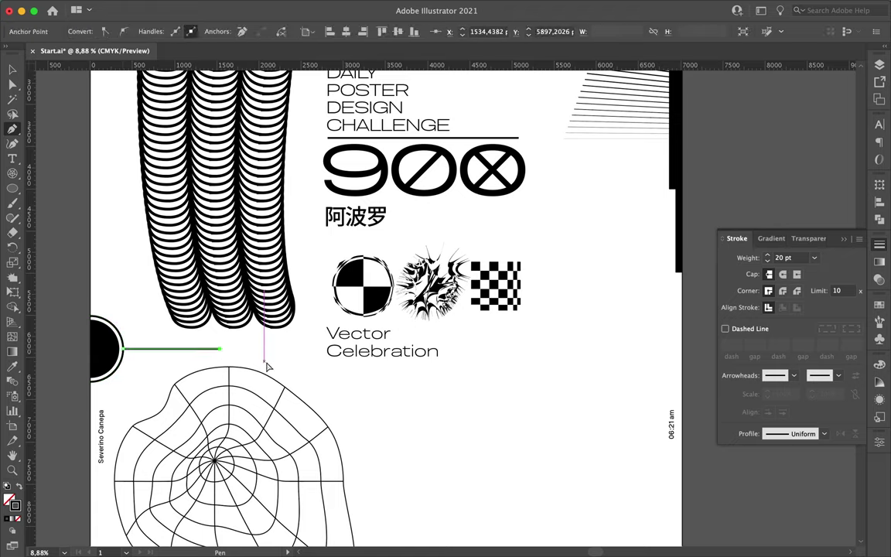
pyautogui.press('v')
pyautogui.scroll(-3, 268, 367)
pyautogui.scroll(2, 275, 343)
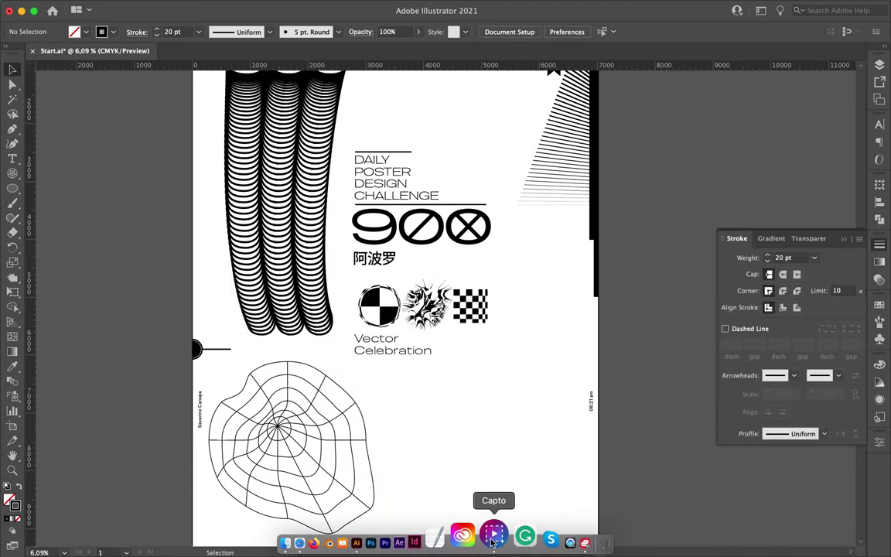